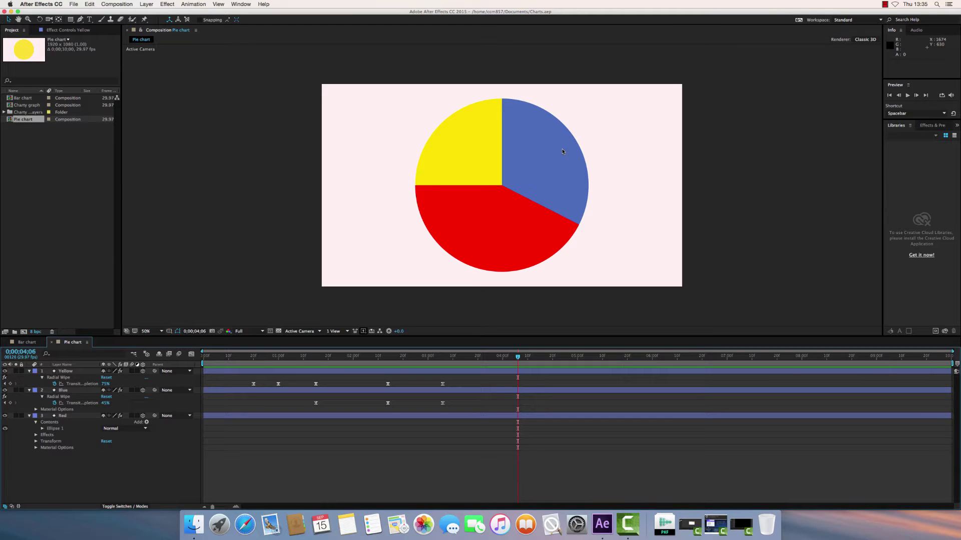
Step: Return the time to the start and preview the finished pie chart animation
click(255, 356)
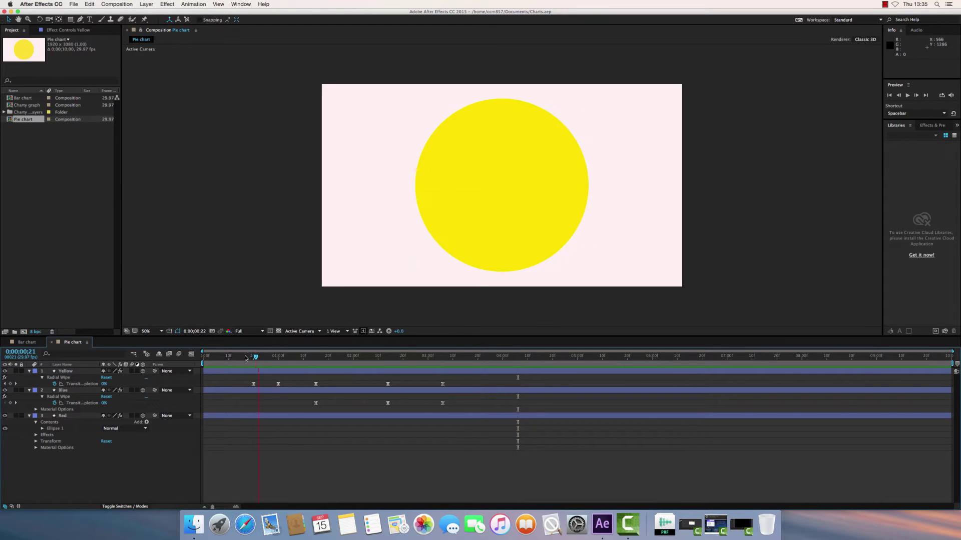
drag(245, 358, 203, 358)
key(space)
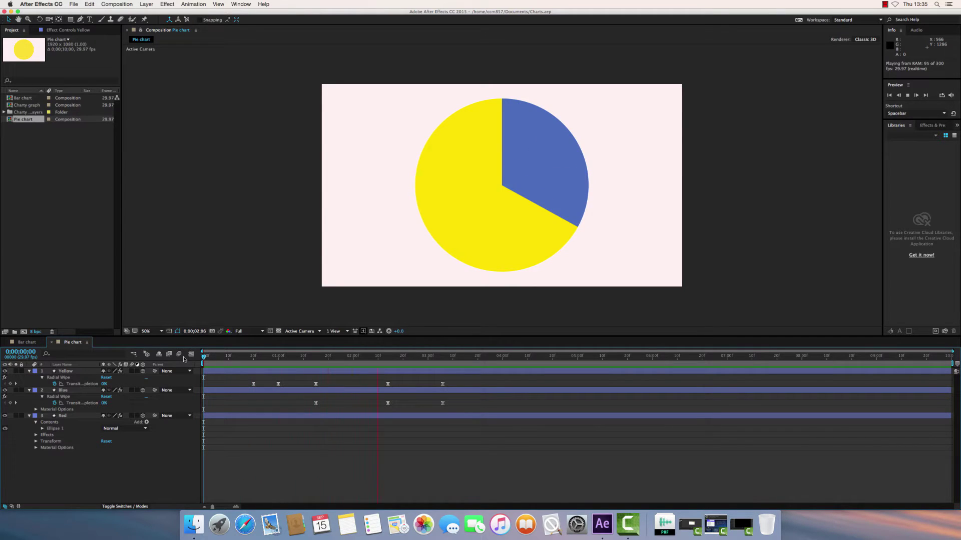
key(space)
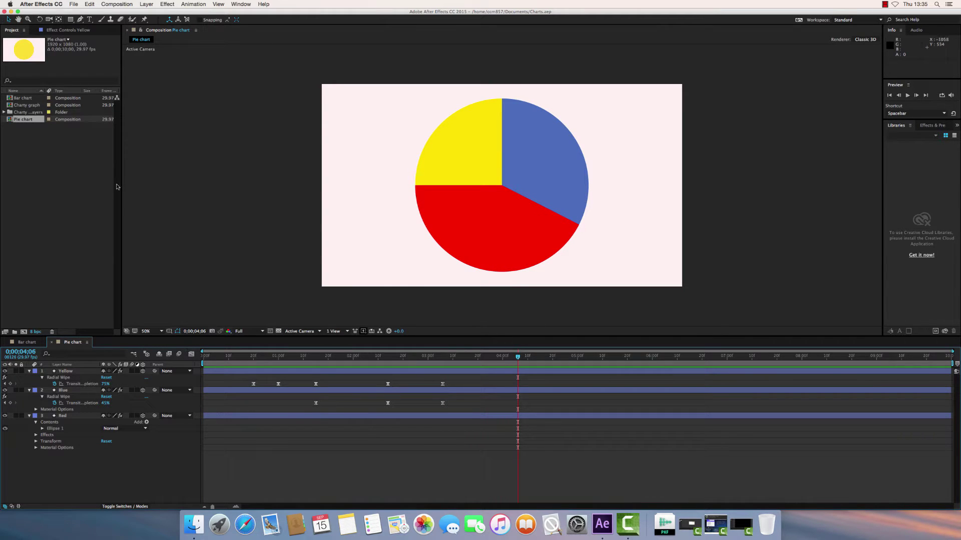
Step: Create a new composition named Pie Chart Tutorial with a Pale Red background
right_click(40, 159)
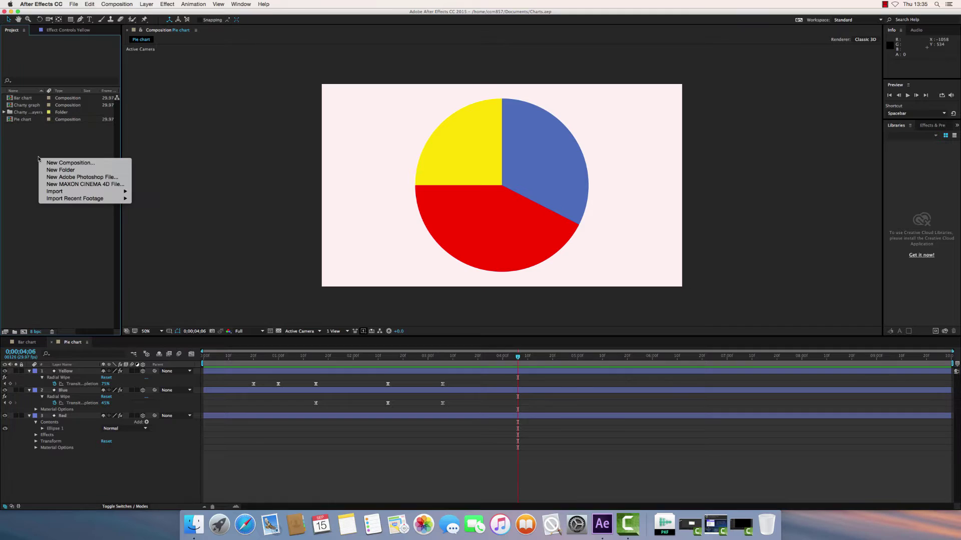
click(45, 163)
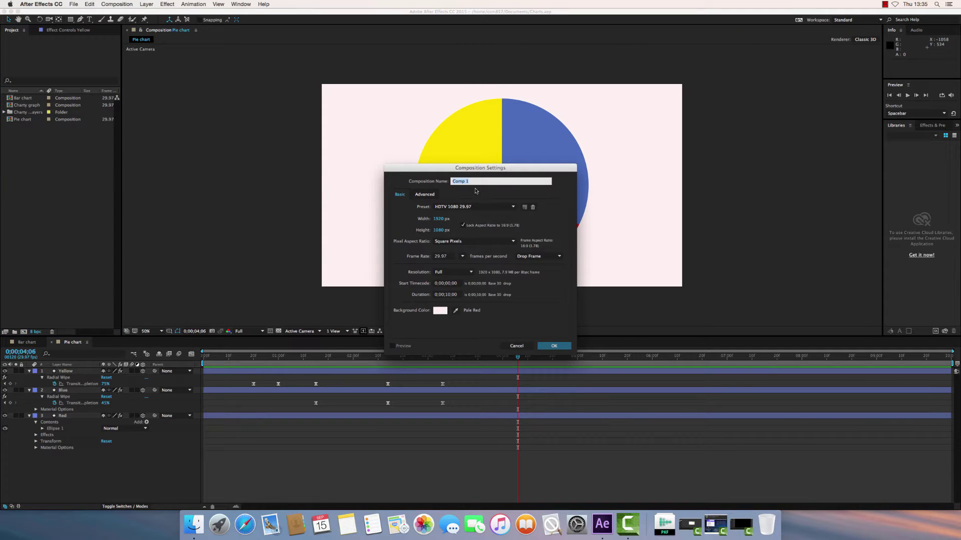
text(Pie Chart Tutorial)
click(556, 346)
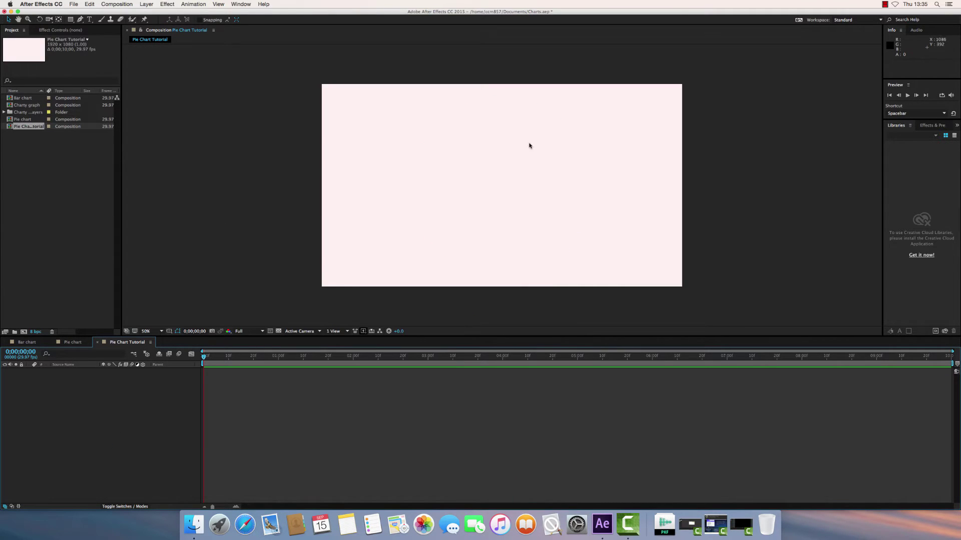
Step: Draw a yellow circle with the Ellipse Tool and move it to the composition centre
click(70, 19)
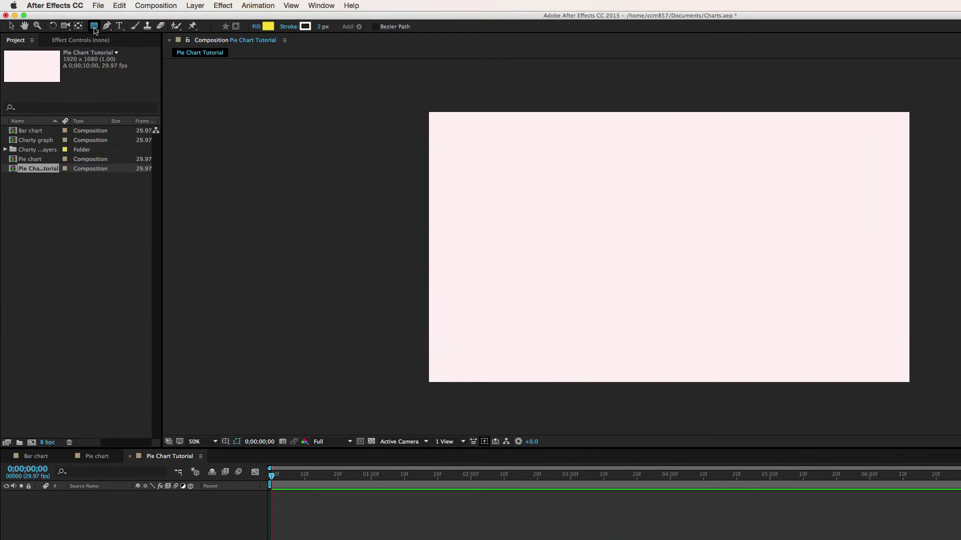
click(74, 22)
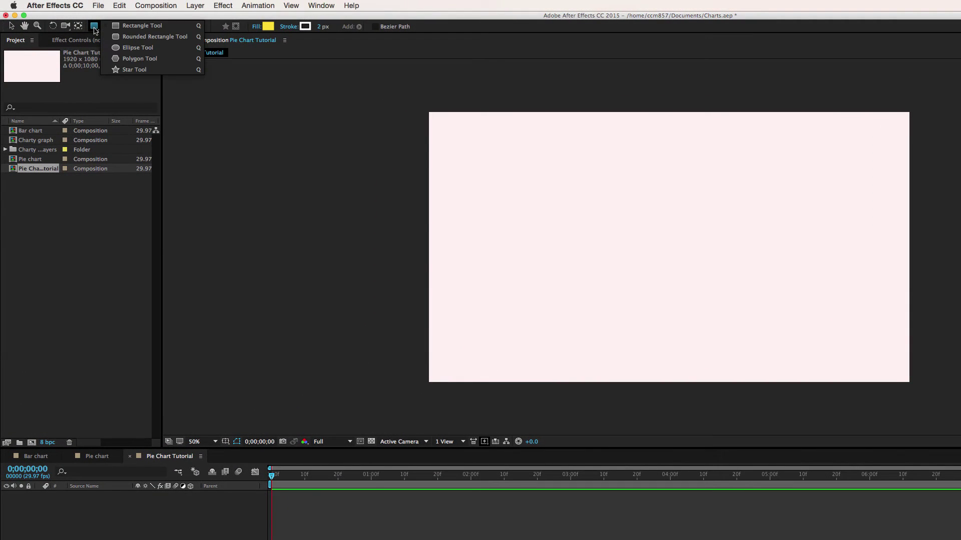
click(136, 48)
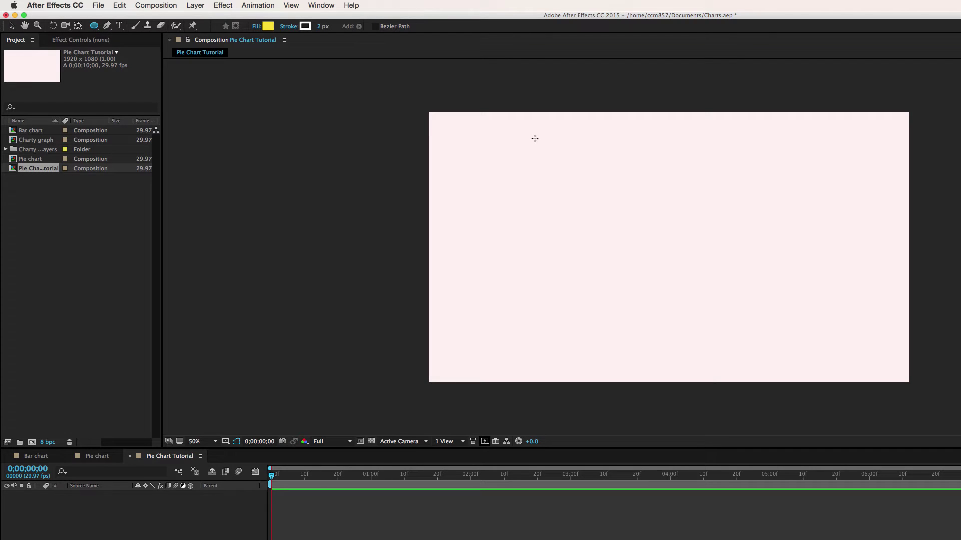
drag(534, 139, 758, 293)
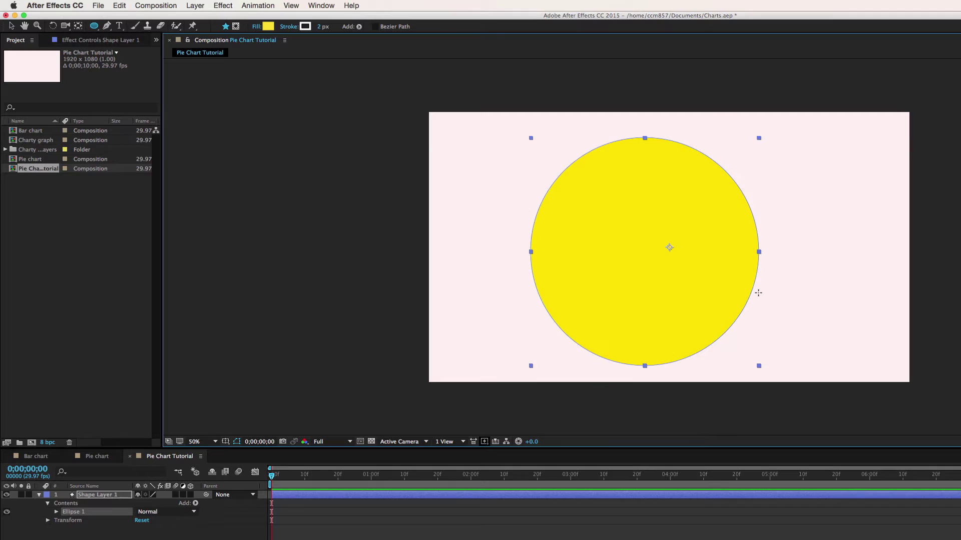
drag(758, 293, 759, 294)
click(12, 26)
drag(628, 302, 651, 291)
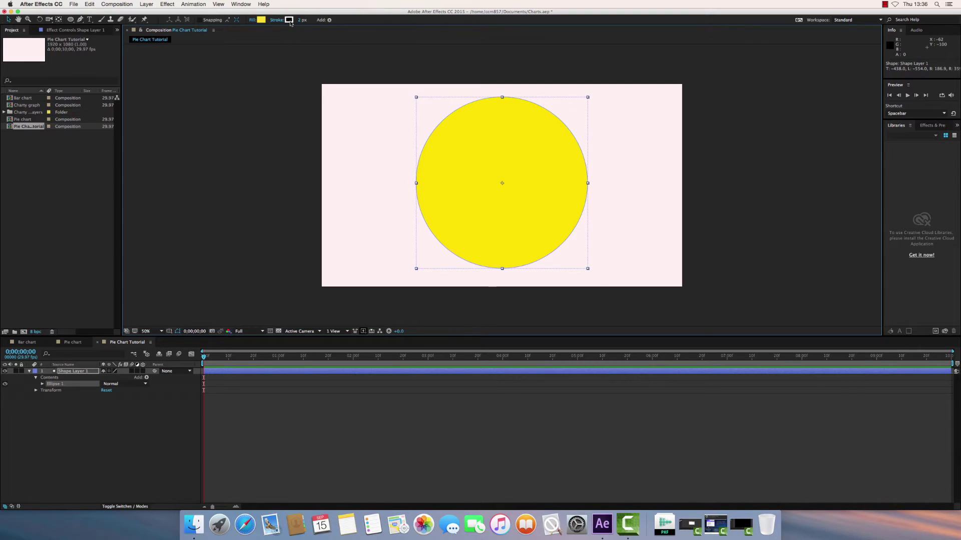
Step: Give the yellow circle a black 5 px stroke, then deselect it
mouse_move(301, 20)
mouse_down()
mouse_move(319, 21)
mouse_move(309, 21)
mouse_up()
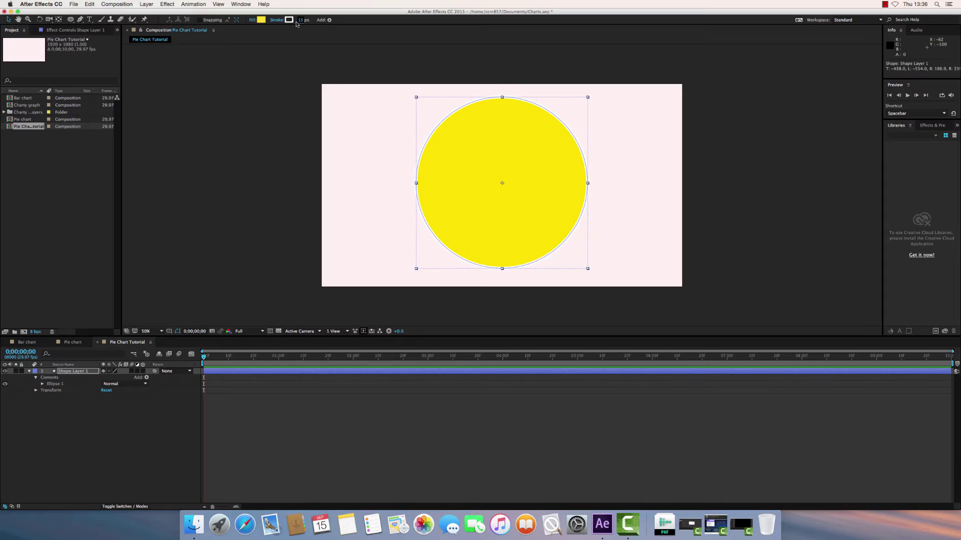
click(289, 21)
drag(478, 284, 388, 324)
click(555, 217)
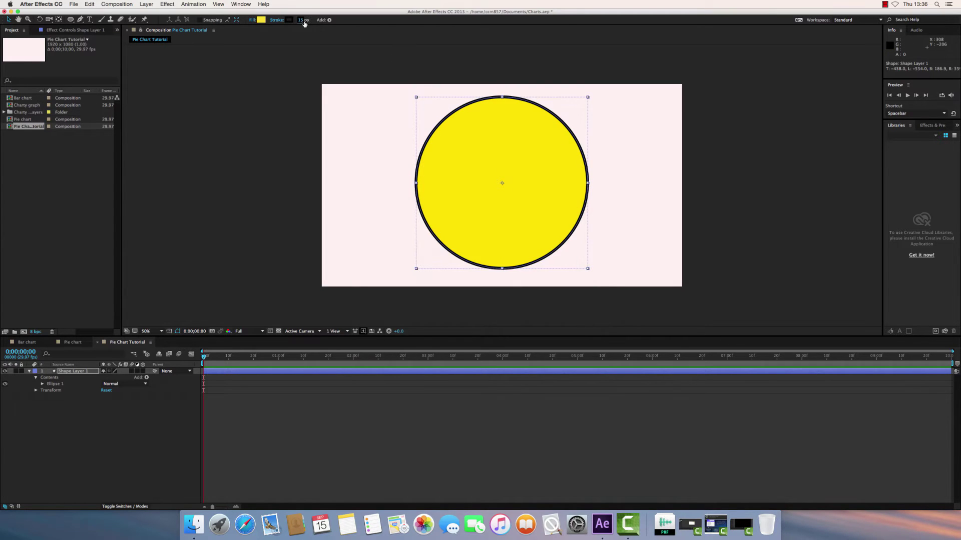
drag(300, 20, 299, 23)
click(360, 135)
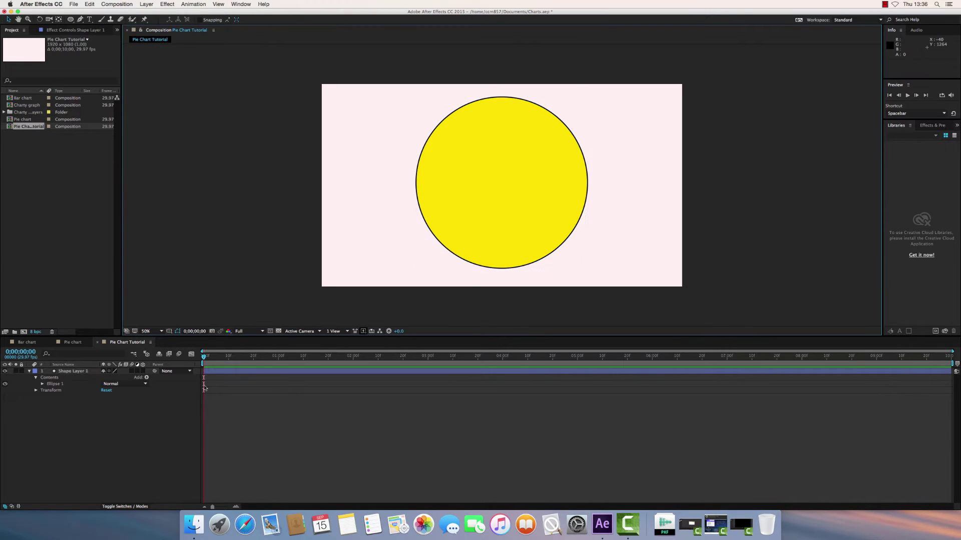
Step: Rename the circle layer to Yellow and duplicate it as Yellow 2 via Edit > Duplicate
click(70, 373)
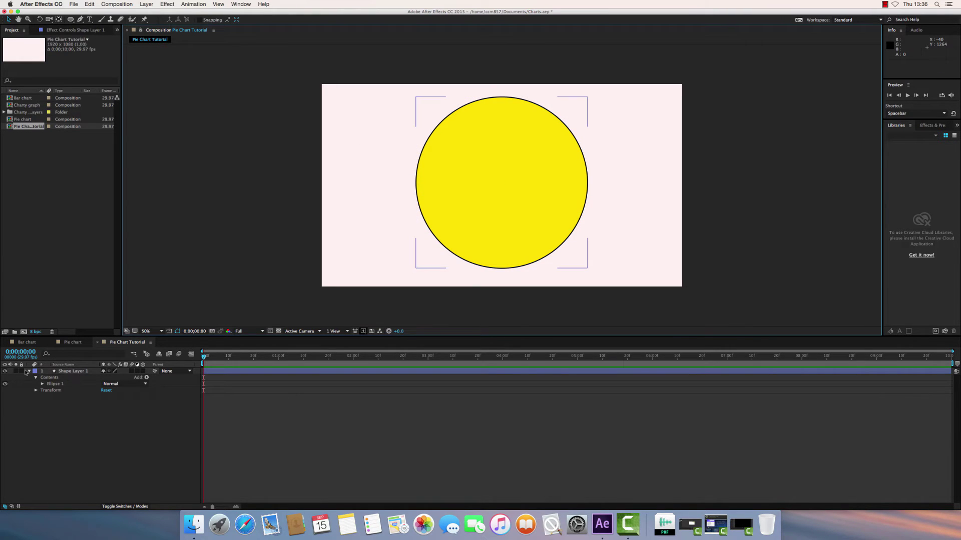
click(70, 373)
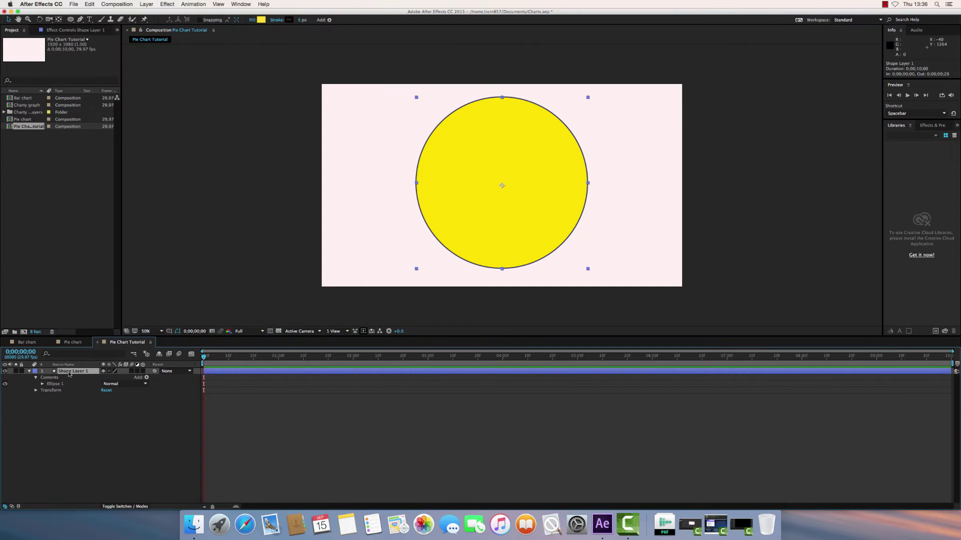
right_click(70, 374)
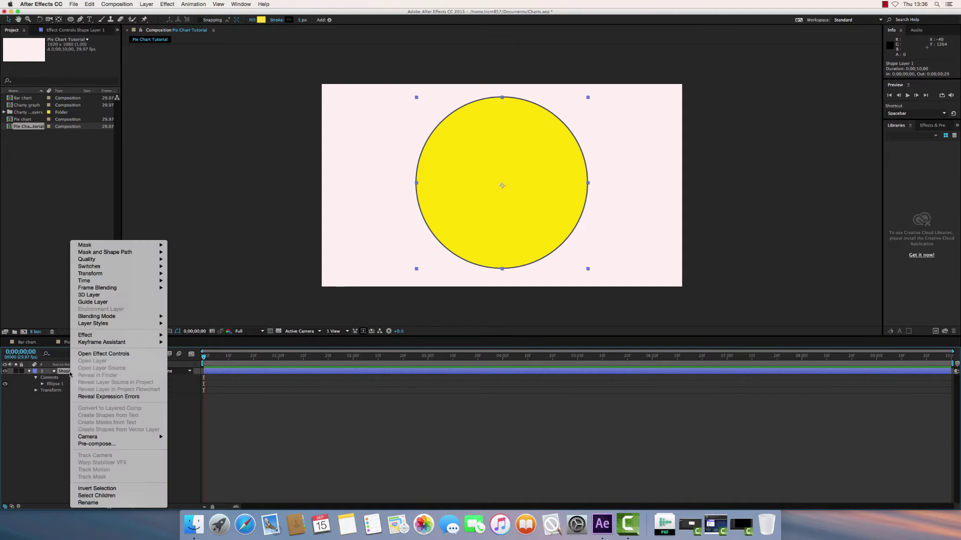
click(100, 503)
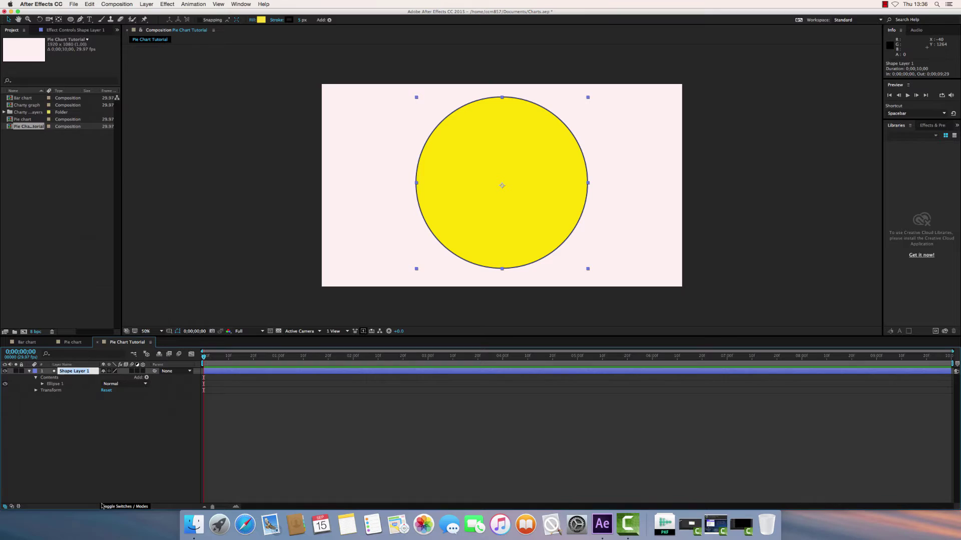
text(Yellow)
key(Return)
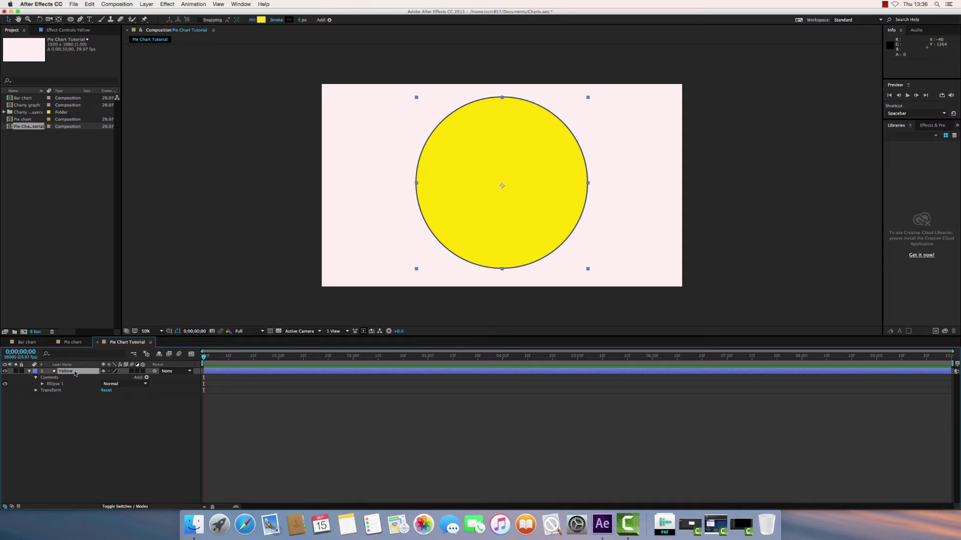
click(90, 5)
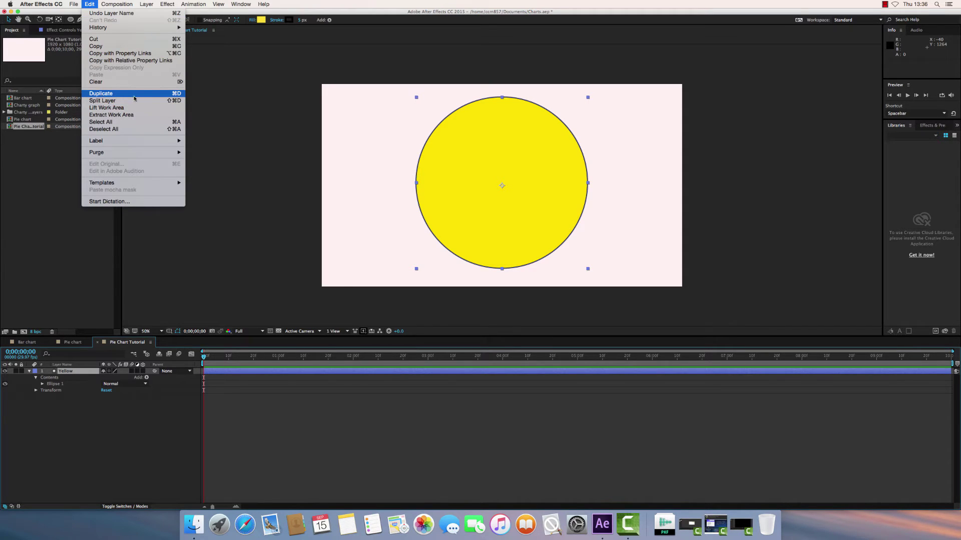
click(175, 94)
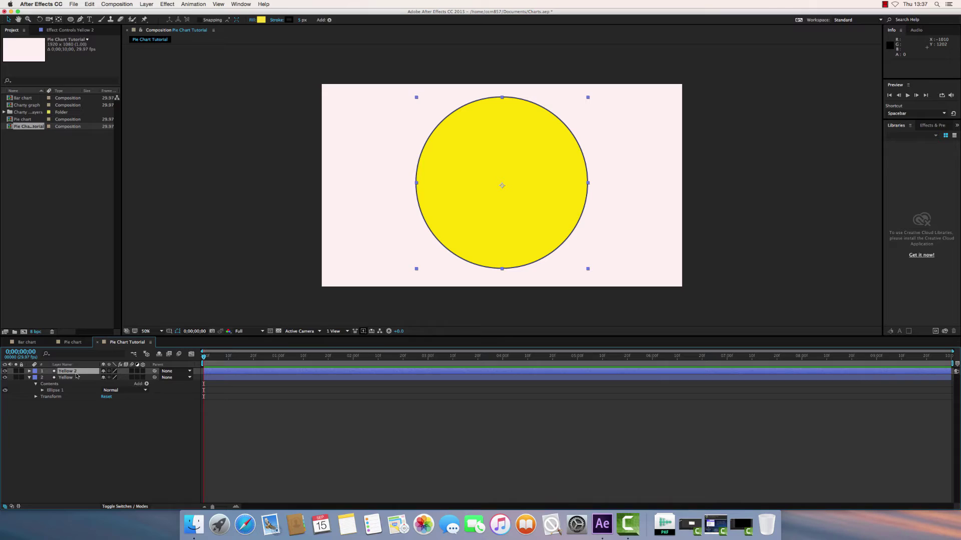
Step: Change the copied circle's fill colour to pure red (FF0000)
click(260, 21)
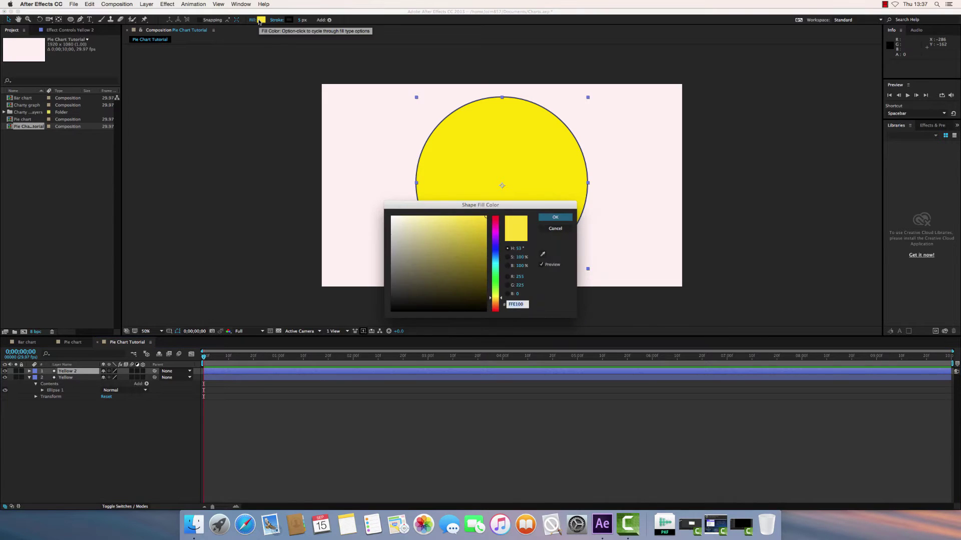
drag(497, 228, 498, 213)
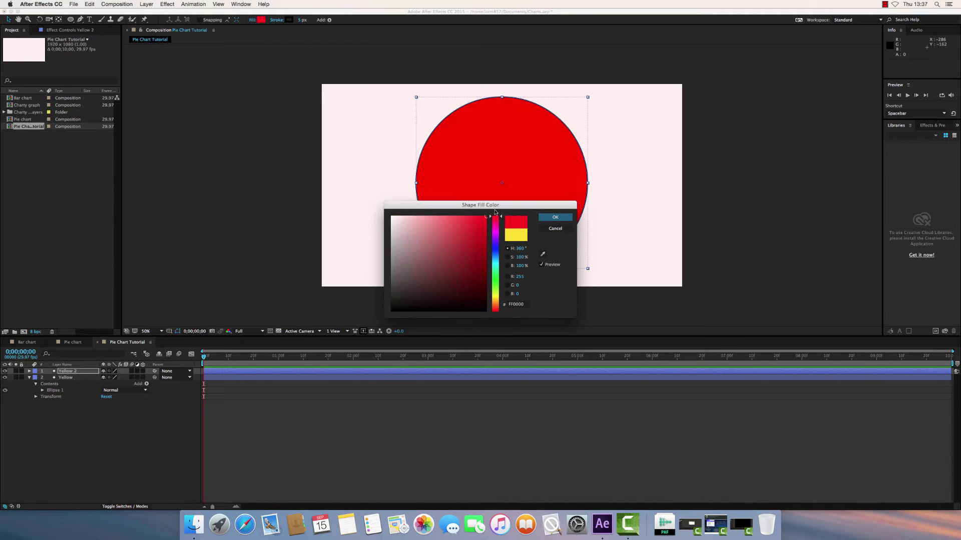
click(545, 216)
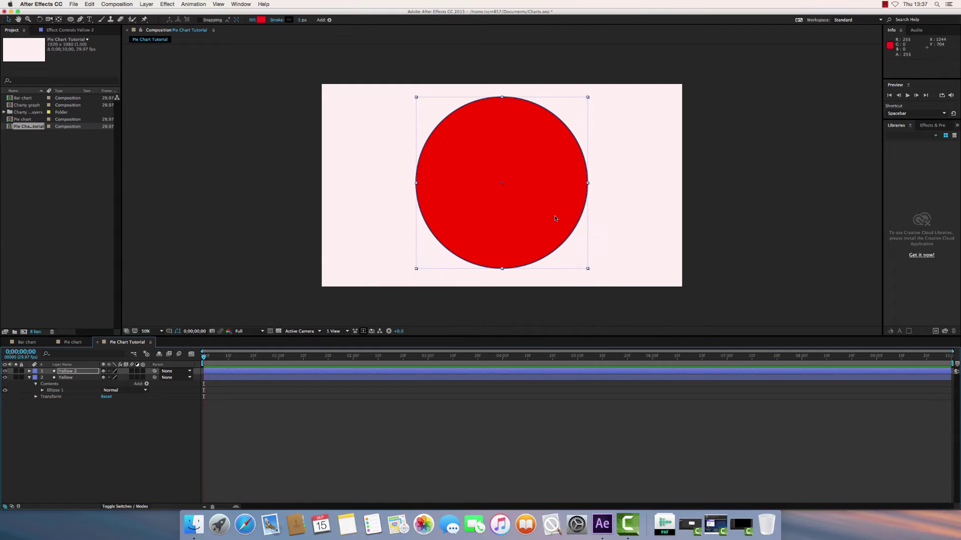
Step: Rename the Yellow 2 layer to Red and duplicate it with Cmd+D
click(74, 374)
right_click(74, 373)
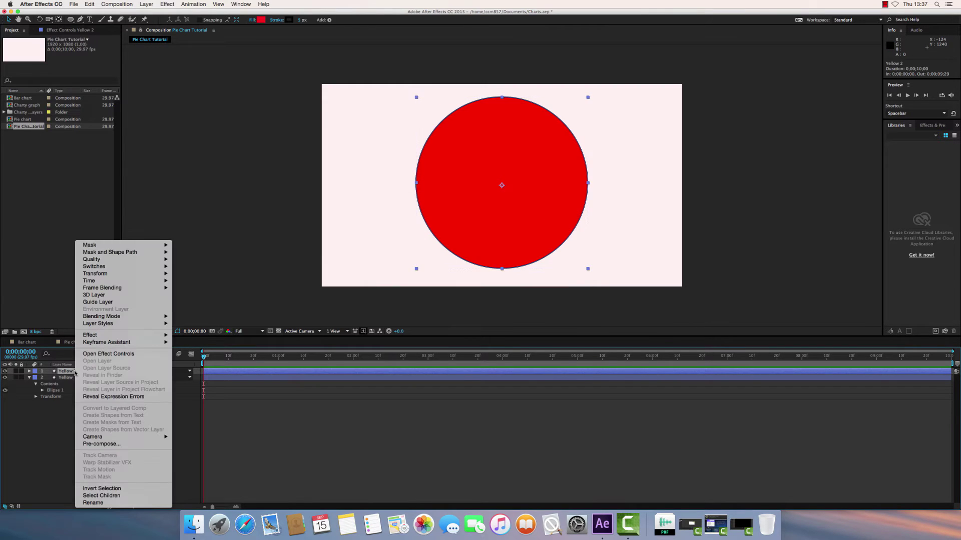
click(111, 503)
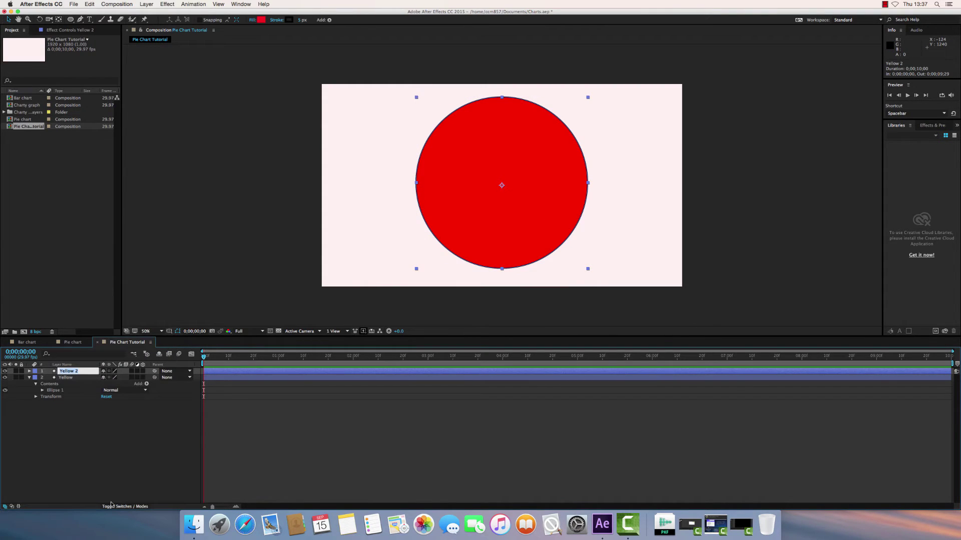
text(Red)
key(Return)
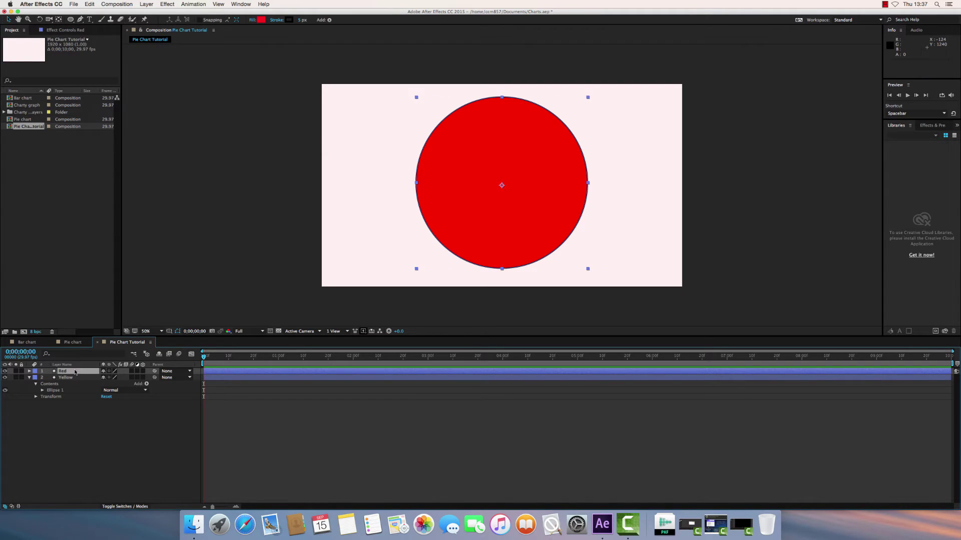
key(super+d)
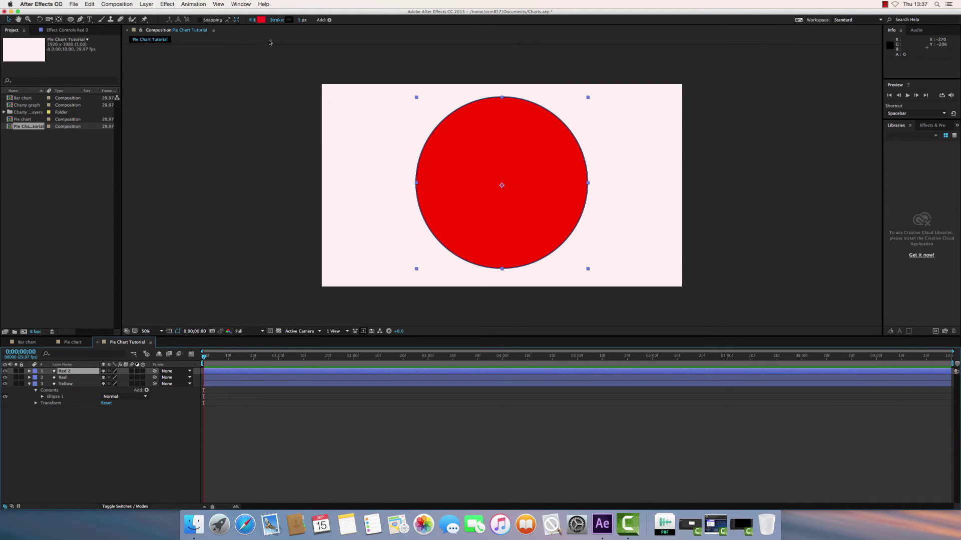
Step: Change the top circle's fill colour from red to blue
click(261, 20)
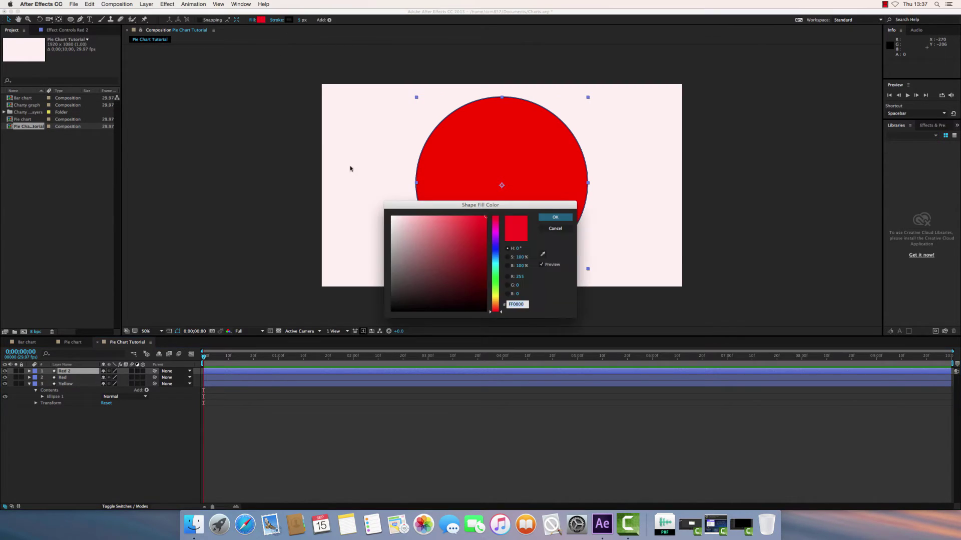
click(494, 244)
click(458, 216)
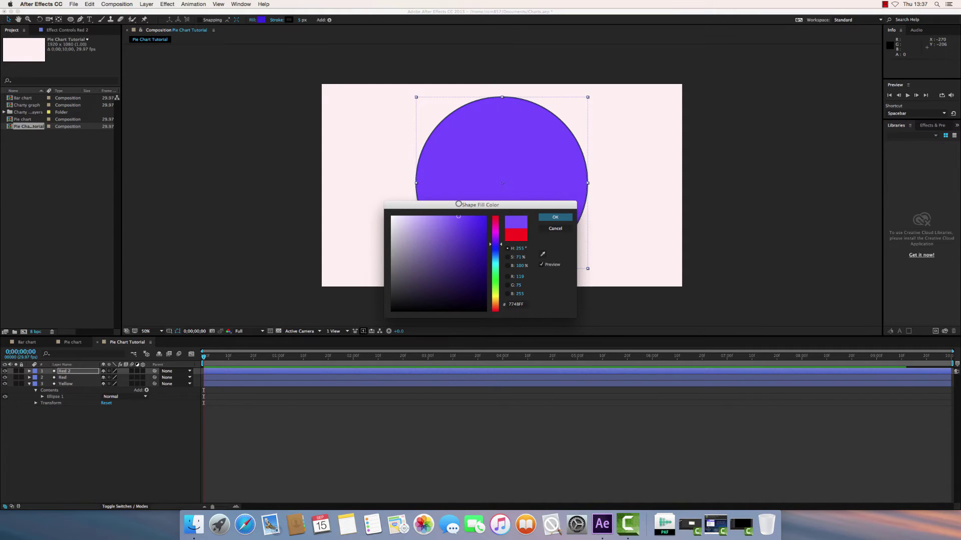
drag(458, 205, 465, 207)
drag(506, 249, 506, 253)
click(575, 220)
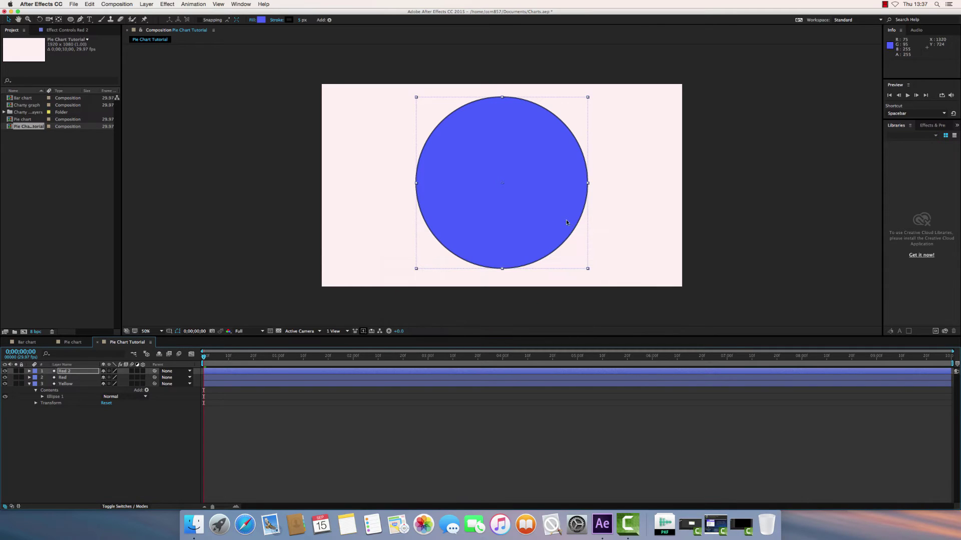
Step: Rename the Red 2 layer to Blue
click(76, 373)
right_click(76, 373)
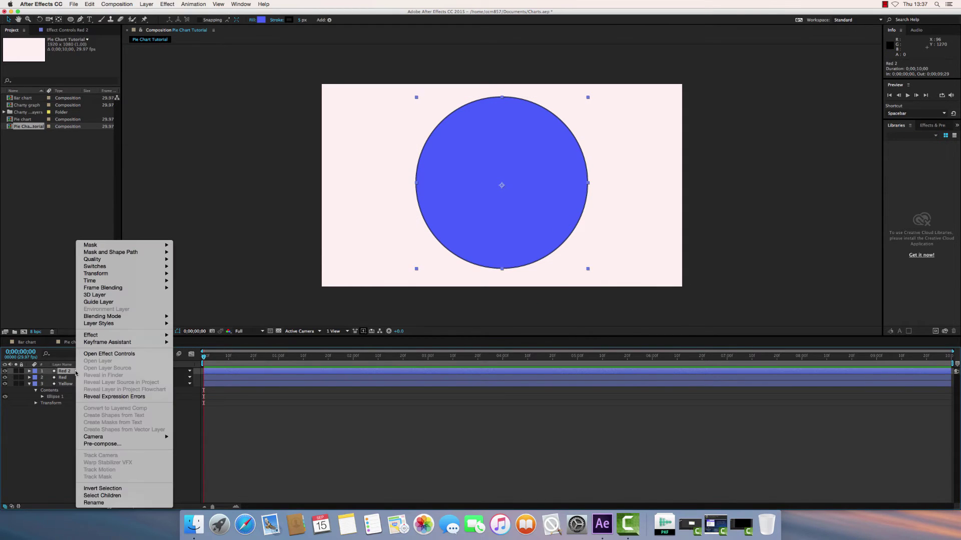
click(109, 503)
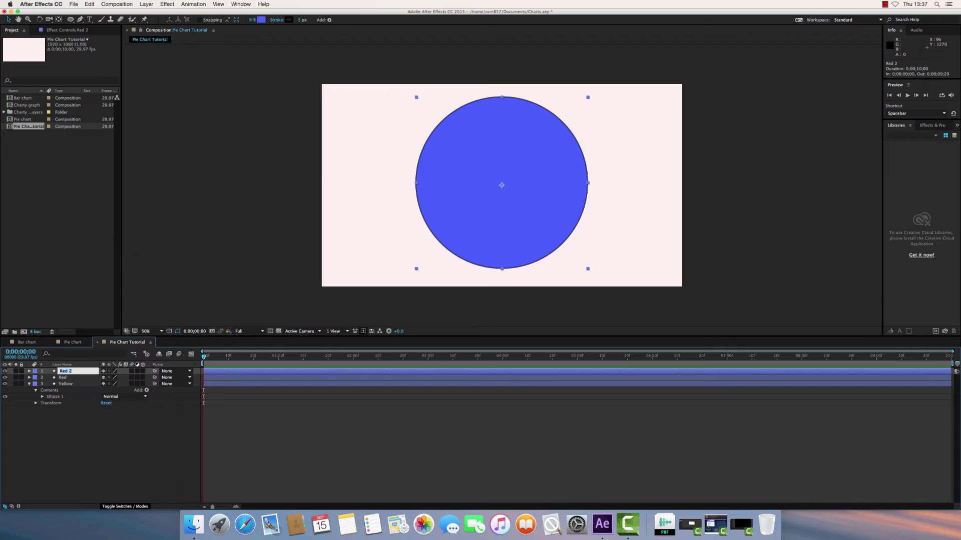
text(Blue)
key(Return)
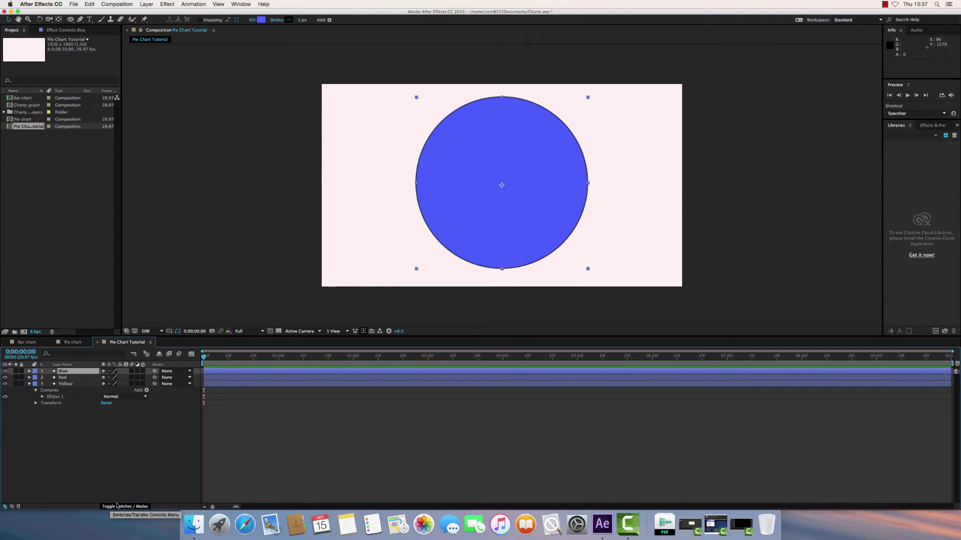
Step: Collapse the Yellow layer's contents and select the Blue layer
click(29, 384)
click(73, 378)
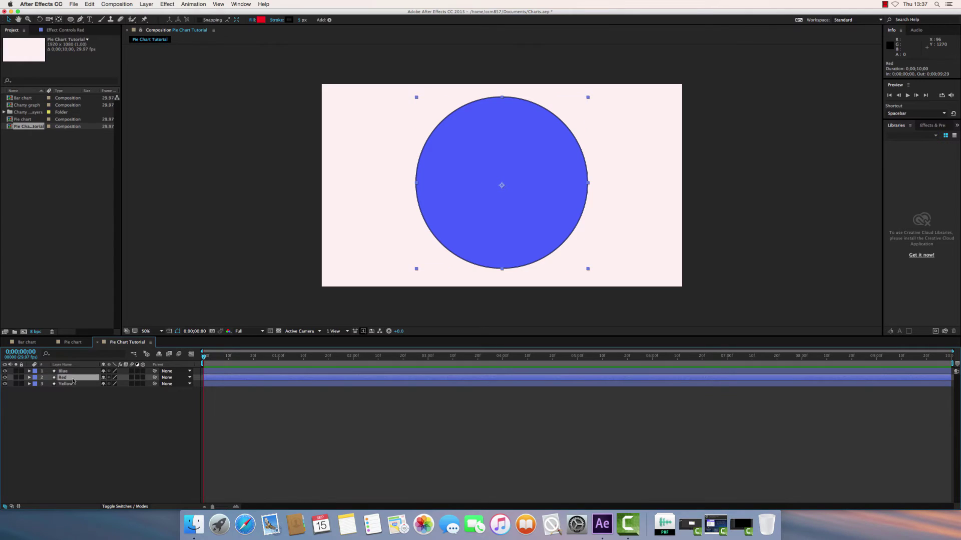
click(73, 384)
click(73, 378)
click(108, 372)
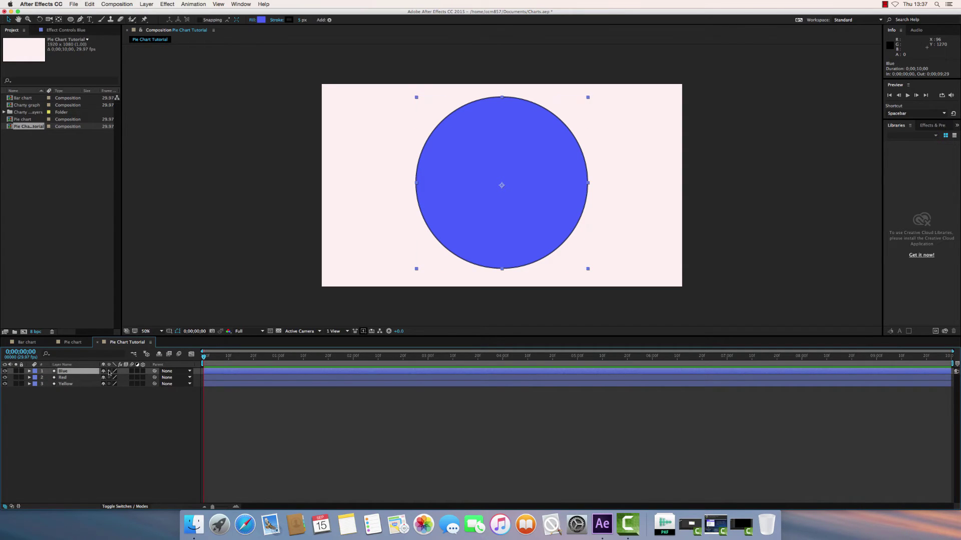
Step: Apply the Transition > Radial Wipe effect to the Blue layer
click(932, 126)
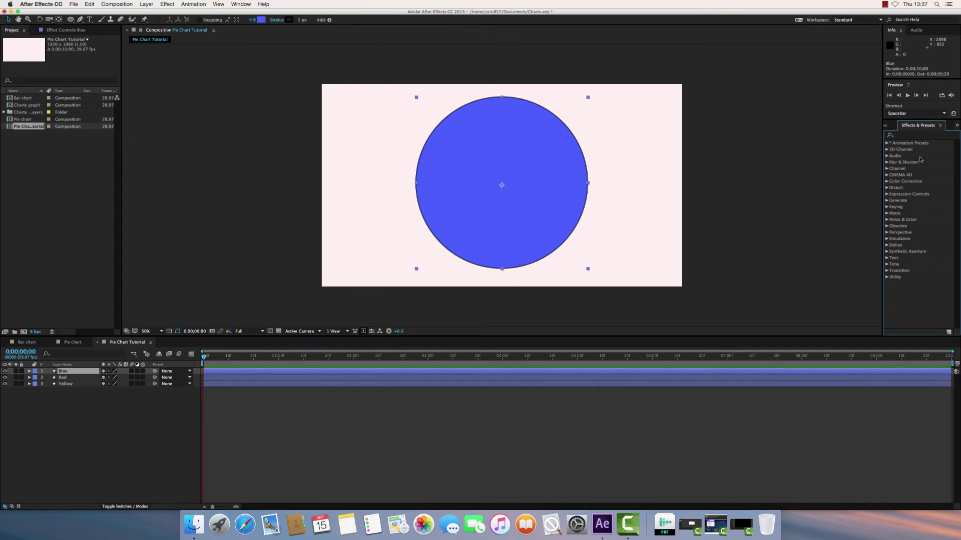
click(887, 270)
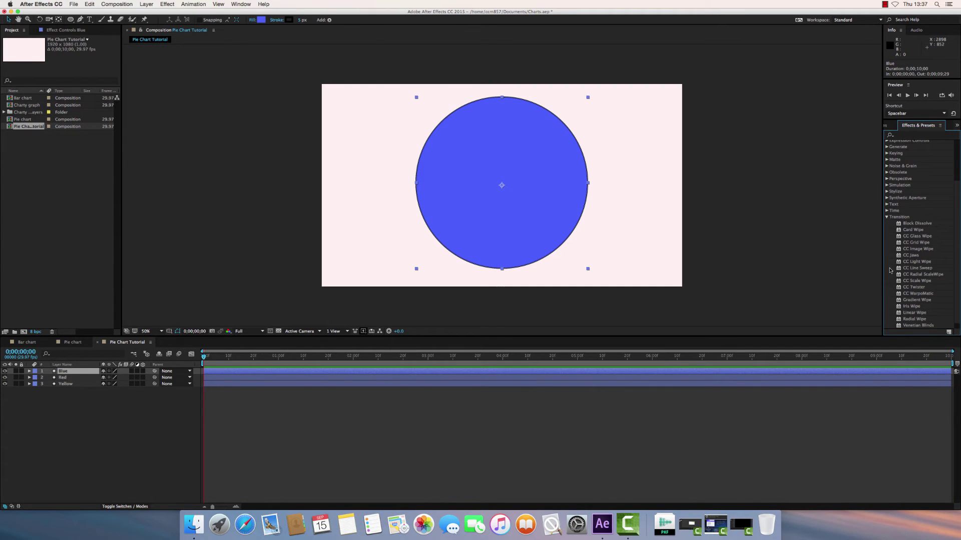
click(915, 319)
drag(915, 321, 74, 375)
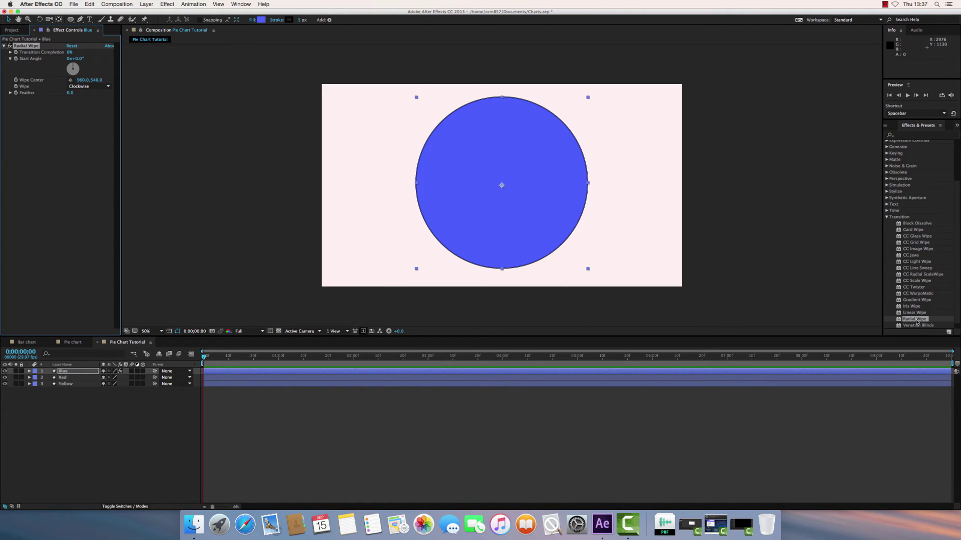
Step: Apply Radial Wipe to the Red layer and scrub the Blue layer's Transition Completion upward
drag(917, 322, 78, 379)
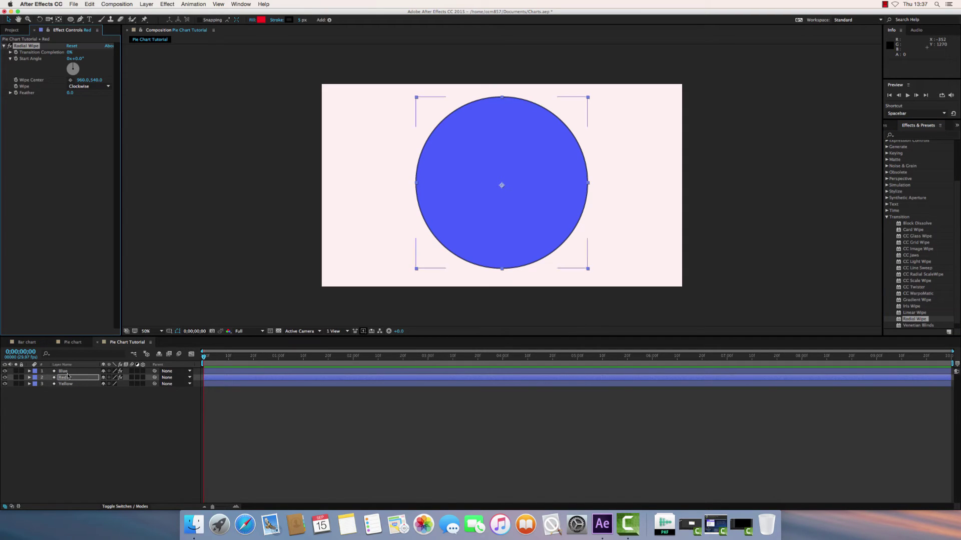
click(65, 371)
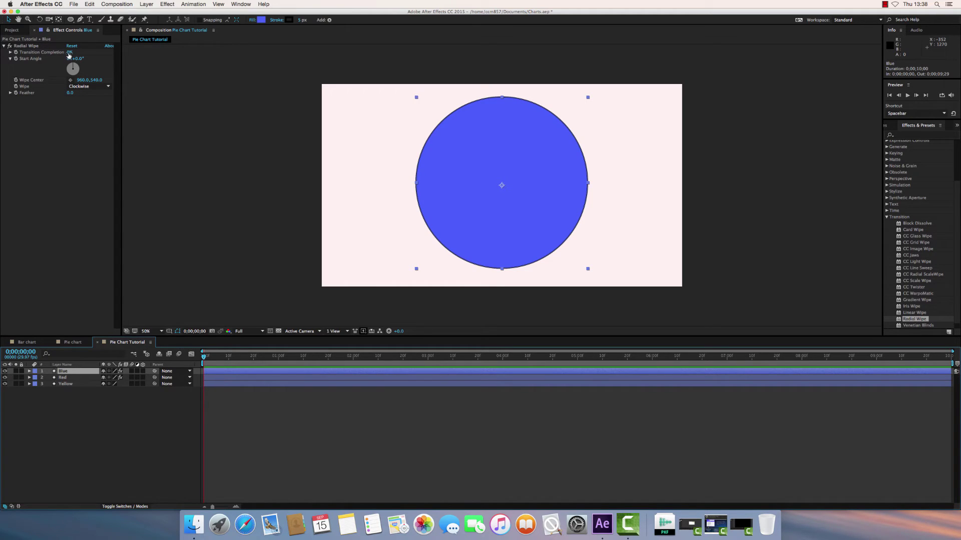
mouse_move(69, 55)
mouse_down()
mouse_move(114, 57)
mouse_move(72, 57)
mouse_up()
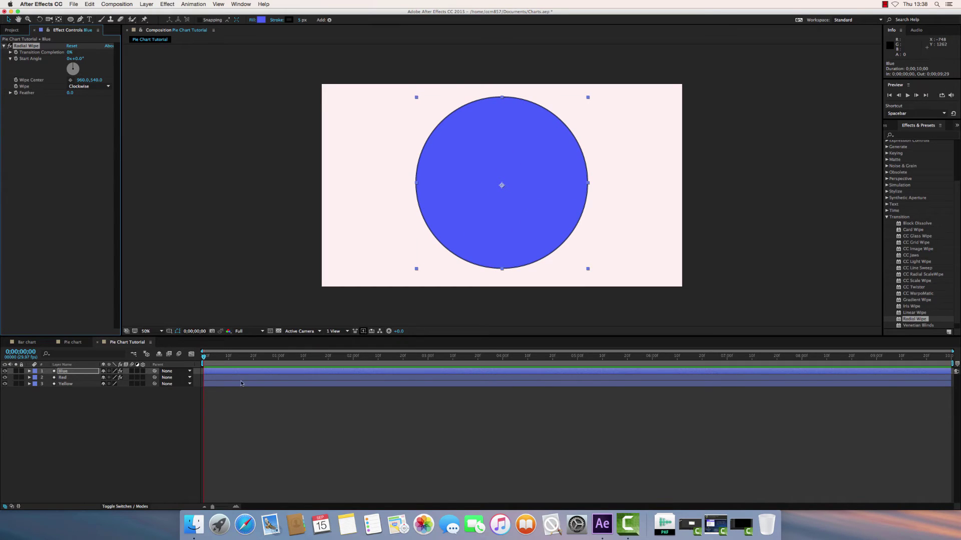
Step: Keyframe the Blue wipe at 0% at 0;00;01;00, then move the time to 0;00;01;15
click(210, 356)
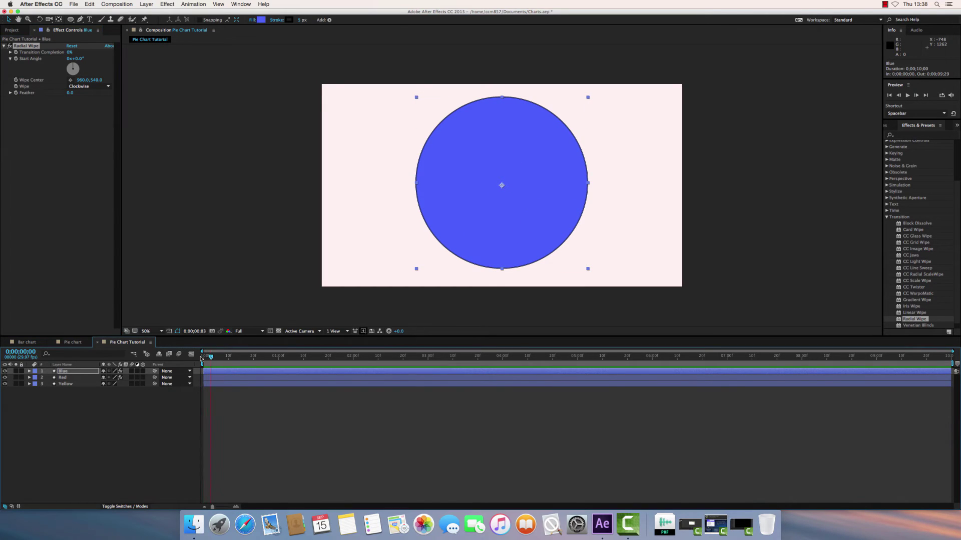
key(space)
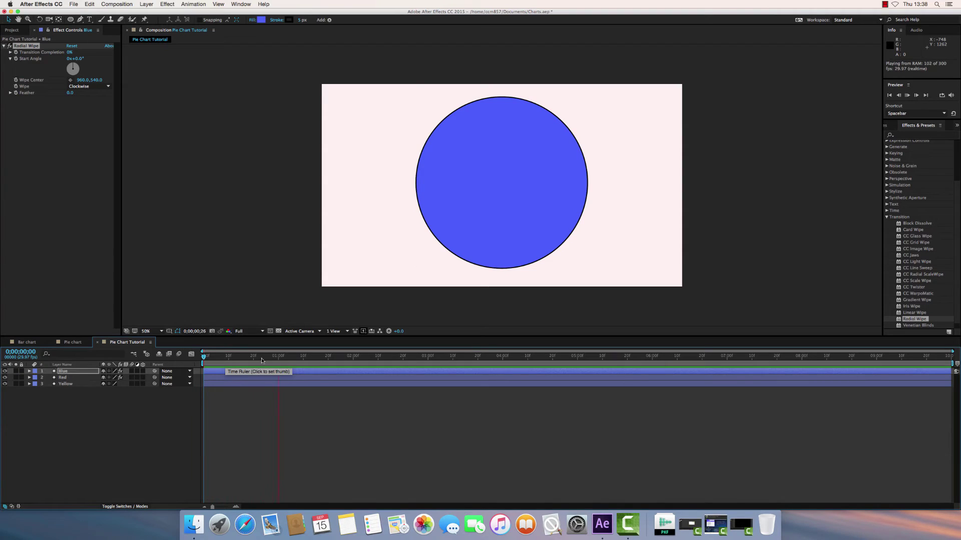
click(278, 357)
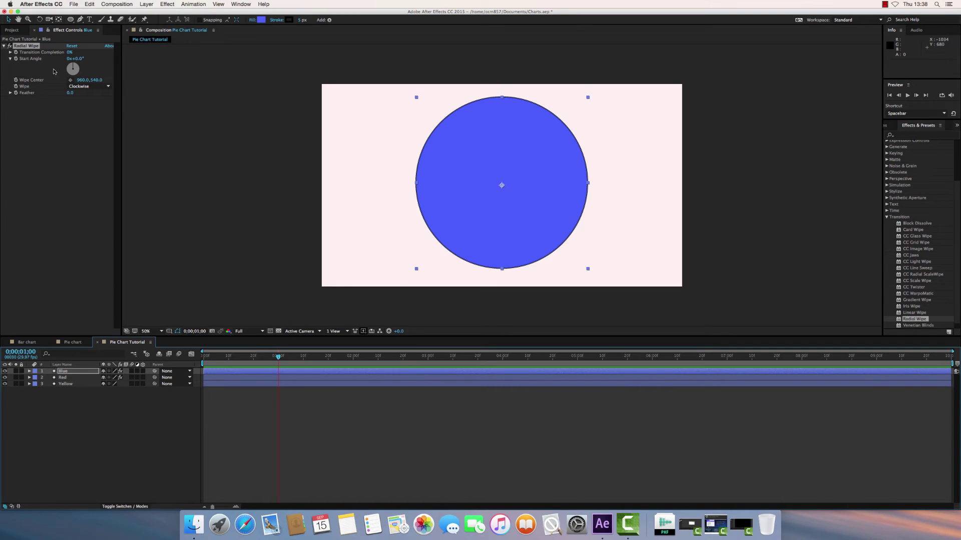
click(15, 53)
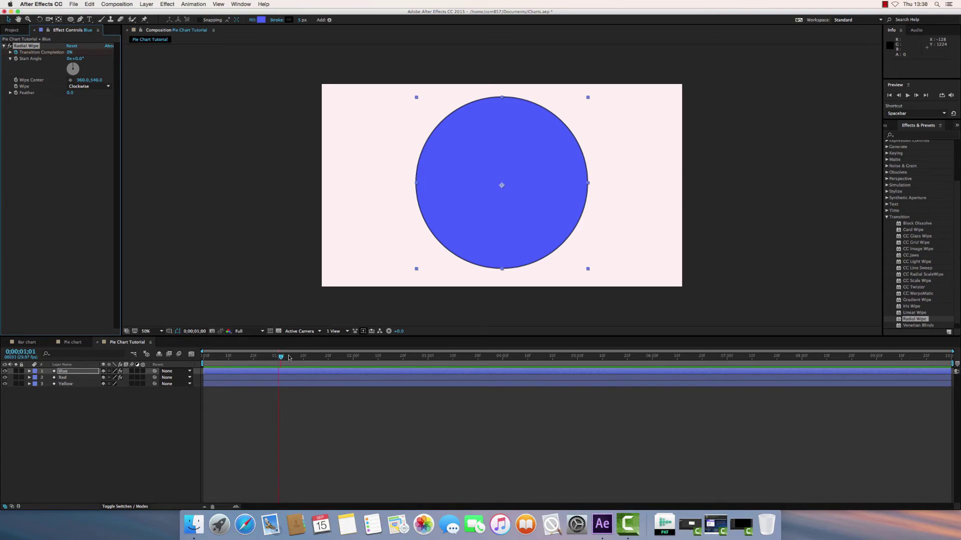
click(313, 357)
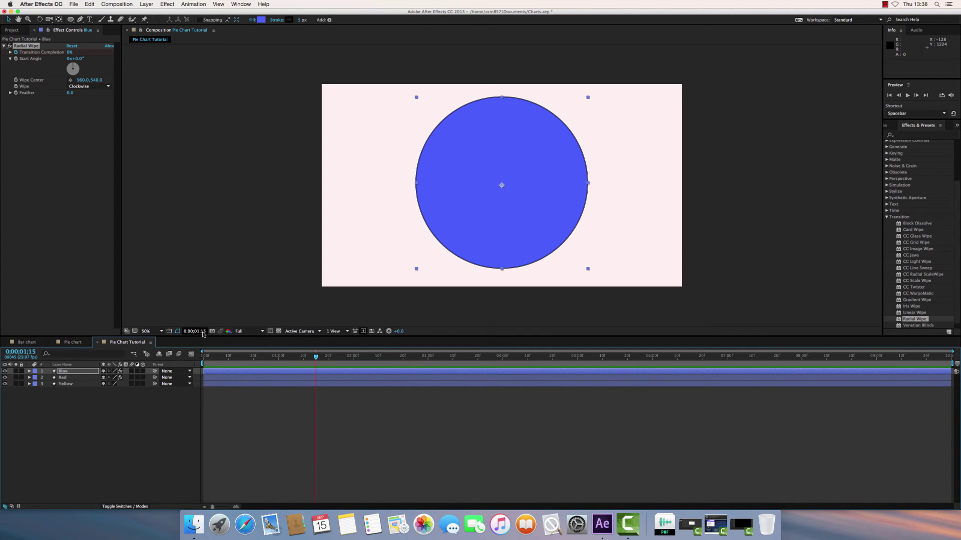
Step: Reveal the Blue layer's keyframes with U and key Transition Completion at 25% at 0;00;01;15
click(67, 372)
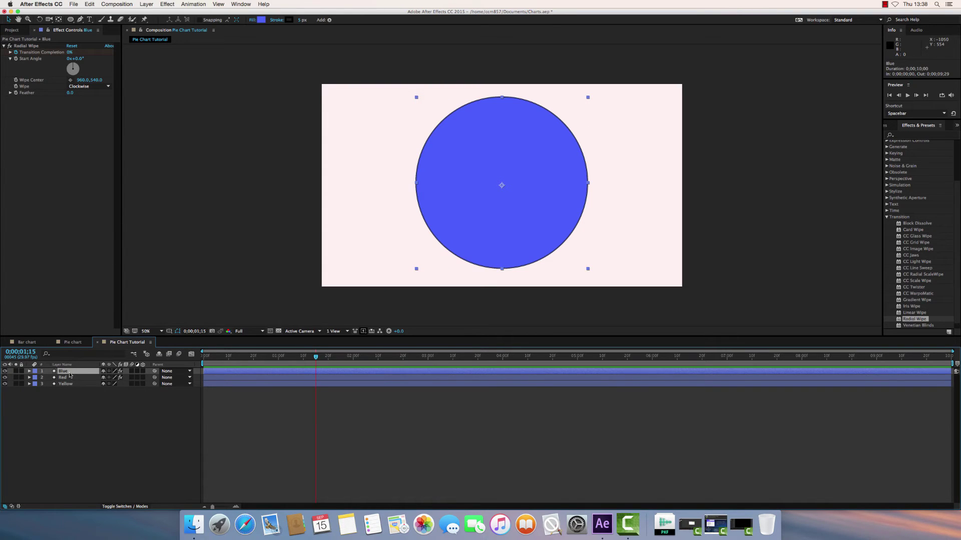
key(u)
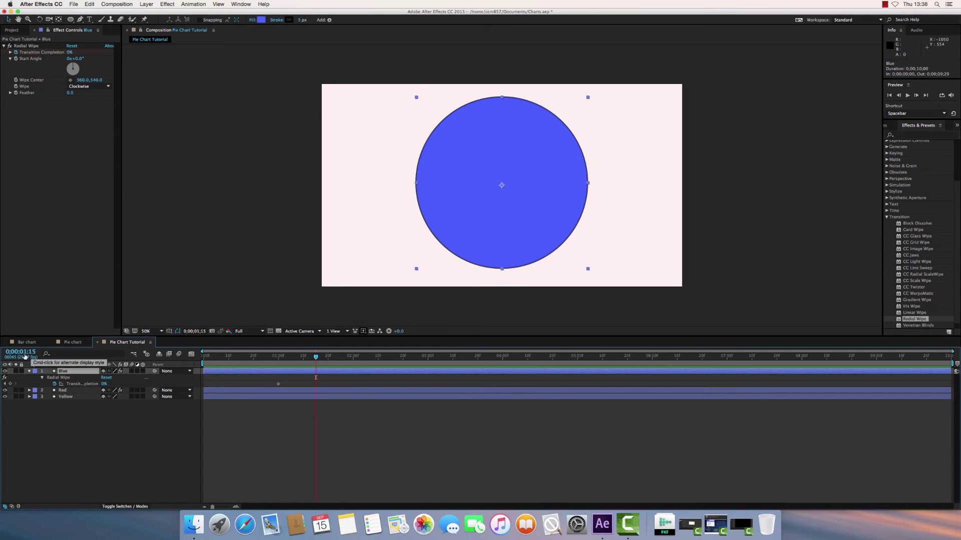
click(10, 384)
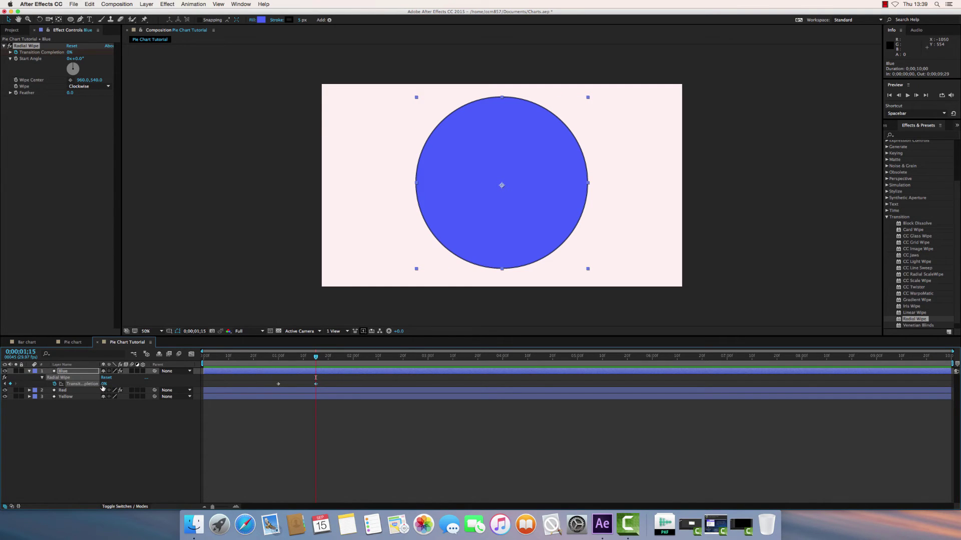
mouse_move(104, 385)
mouse_down()
mouse_move(117, 384)
mouse_move(105, 386)
mouse_up()
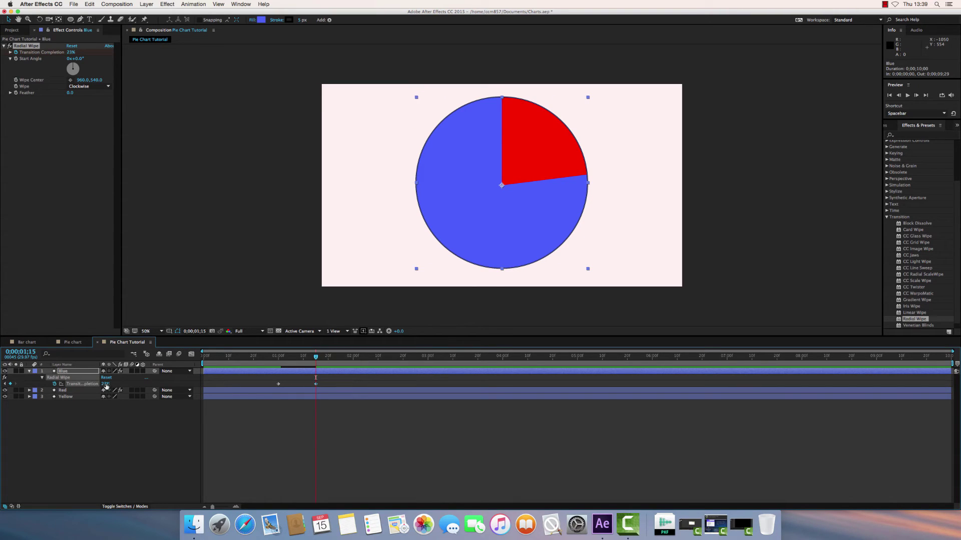
click(106, 384)
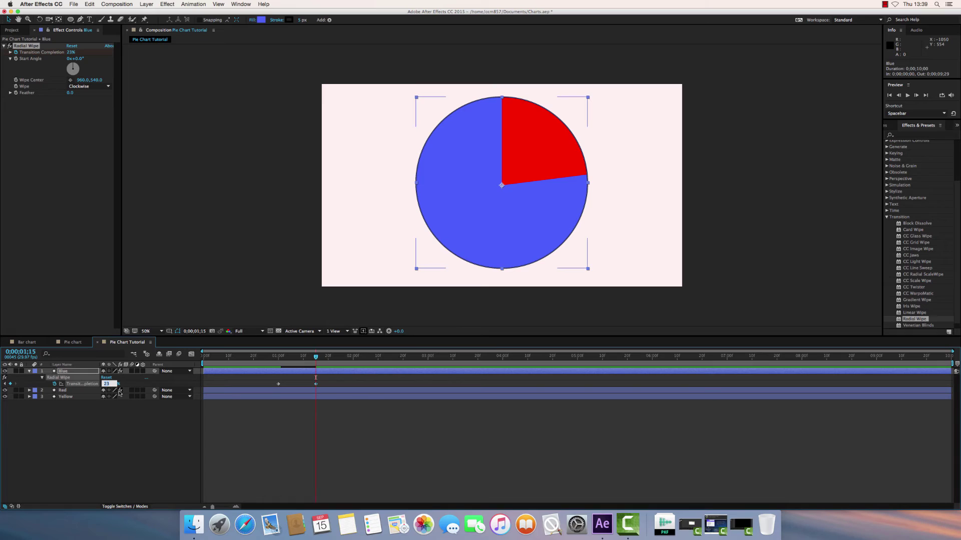
text(25)
key(Return)
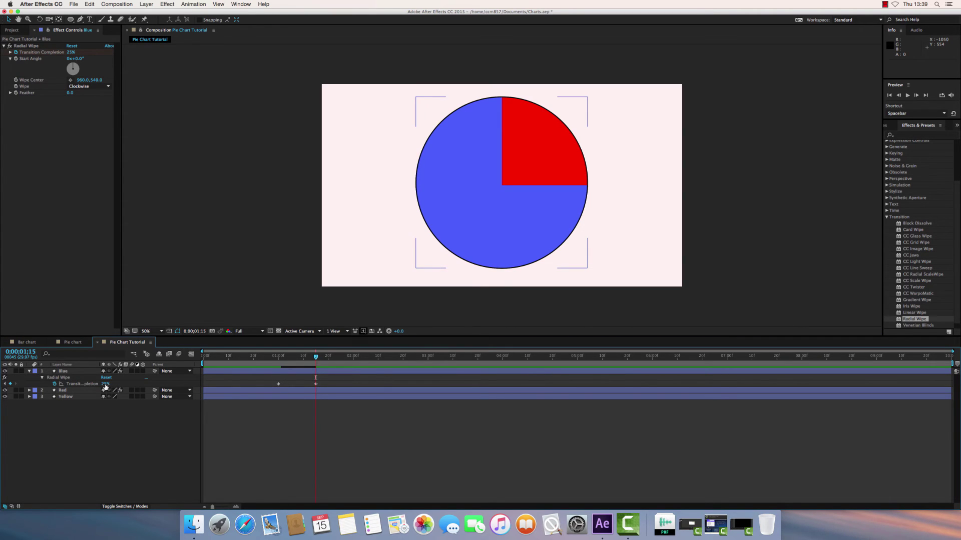
Step: Re-enter 25% for Transition Completion after an accidental change, then deselect the layer
click(70, 52)
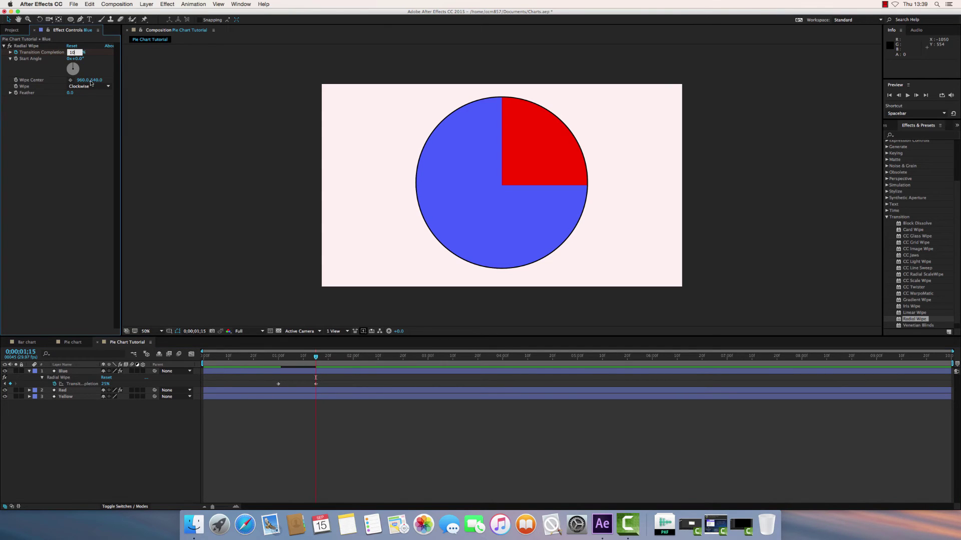
key(Return)
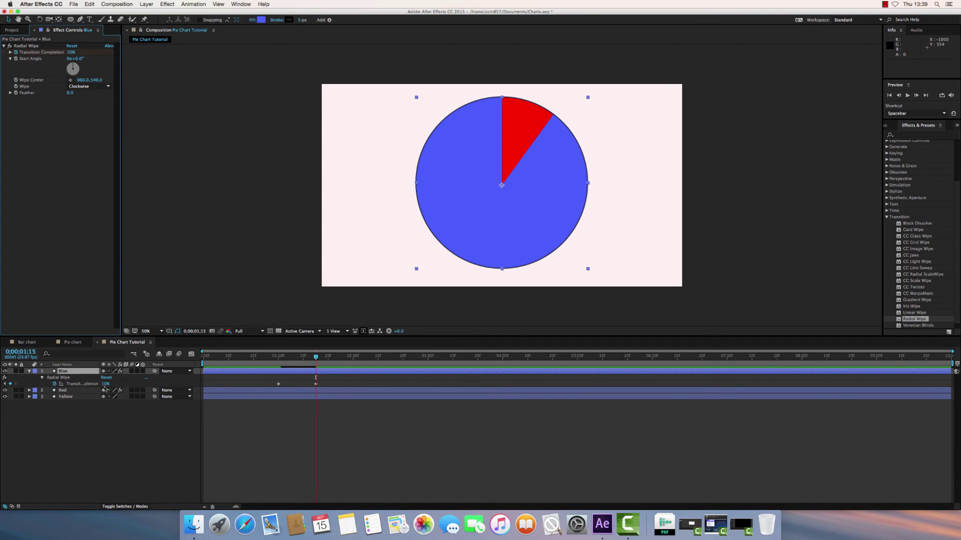
click(105, 383)
text(2)
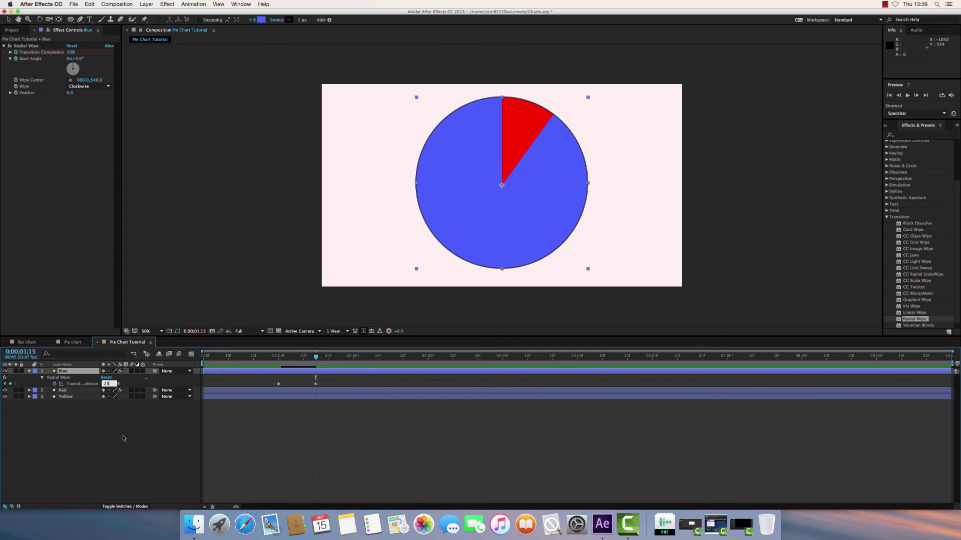
text(5)
key(Return)
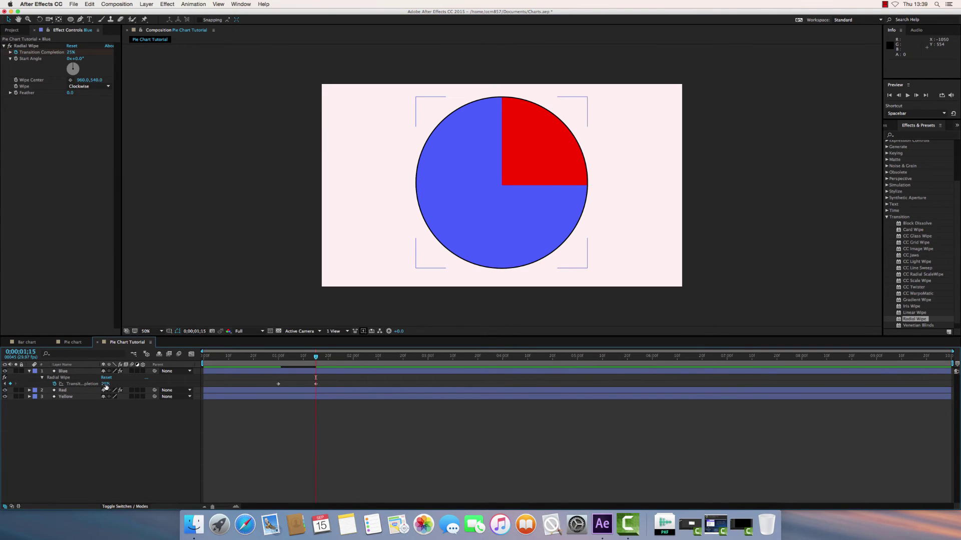
click(267, 362)
drag(316, 358, 196, 357)
key(space)
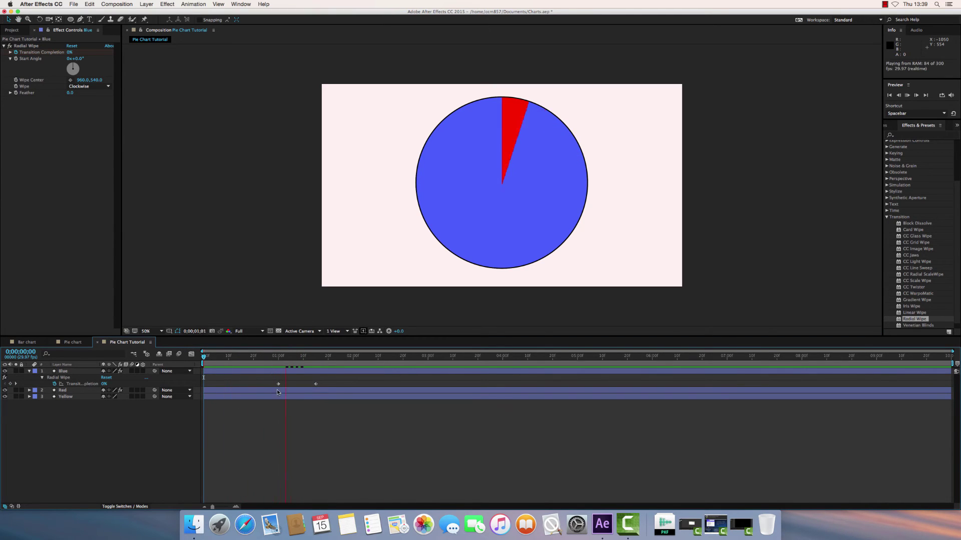
click(316, 358)
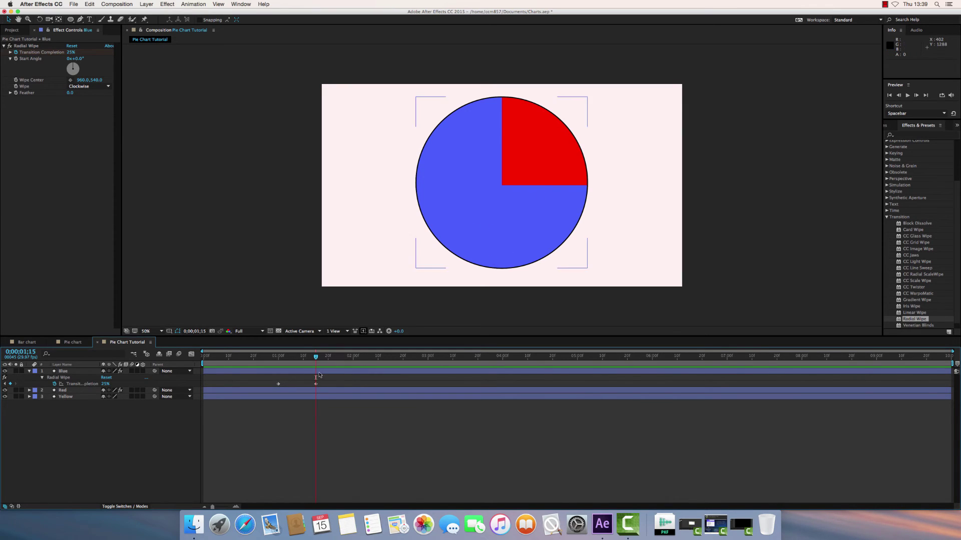
drag(316, 357, 391, 367)
Step: Keyframe Blue's wipe at 25% at 2;15, then set Red's Radial Wipe start angle to 90° and show its keyframes
click(10, 384)
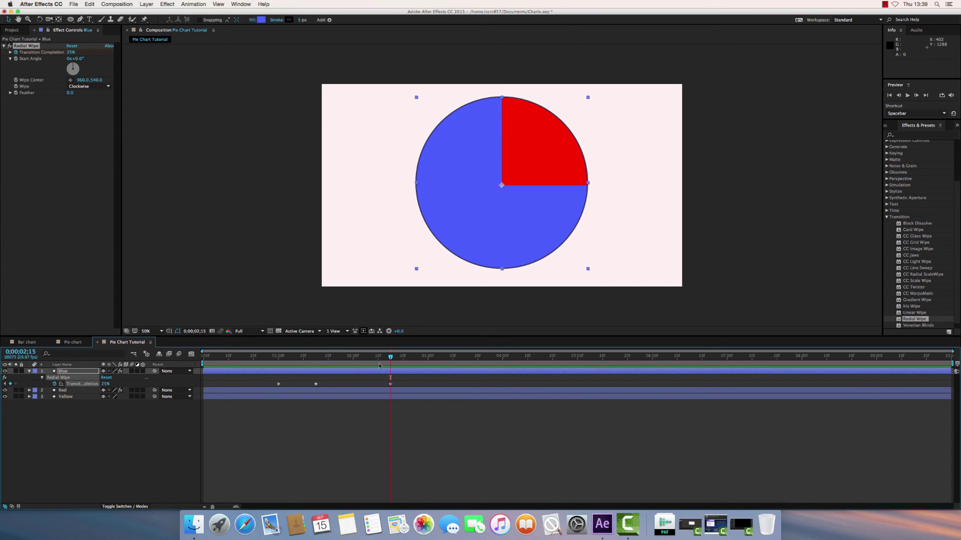
click(69, 392)
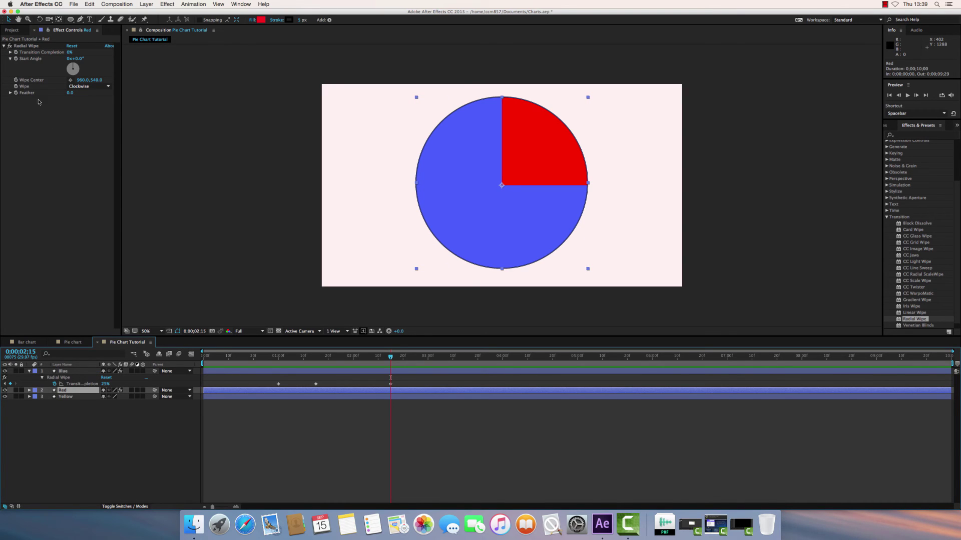
click(15, 52)
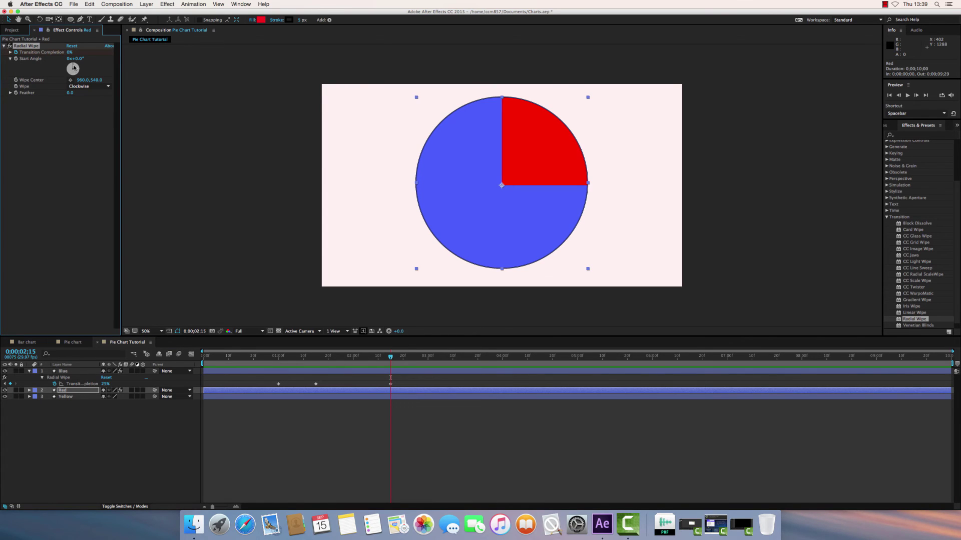
drag(111, 64, 115, 64)
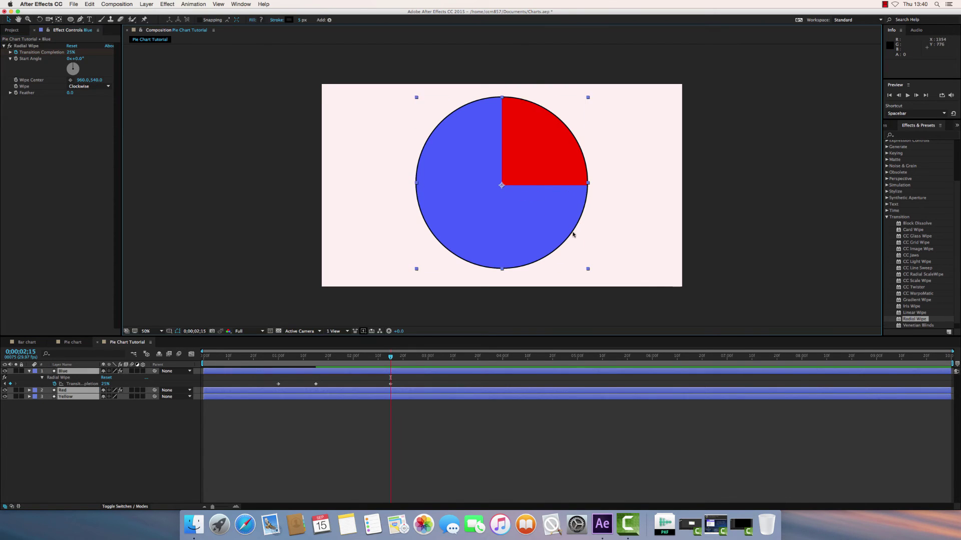
key(super+a)
click(76, 391)
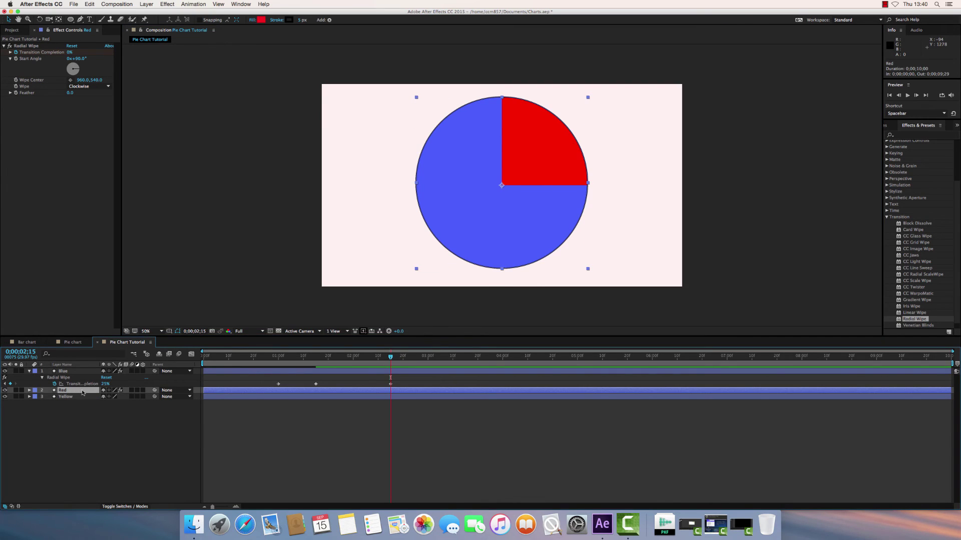
key(u)
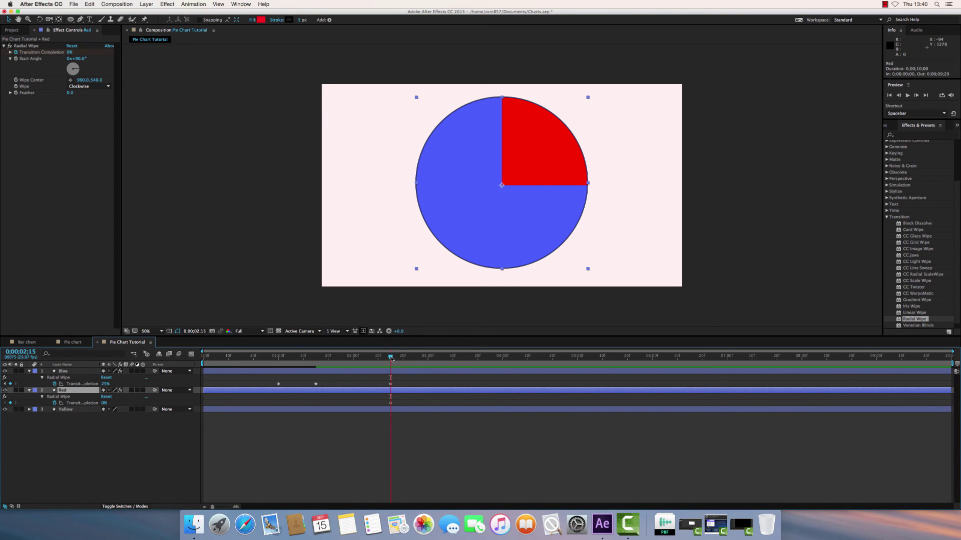
Step: At about 3;00, set Red's Transition Completion to 25% and Blue's to 50%
drag(390, 357, 427, 362)
drag(103, 403, 113, 403)
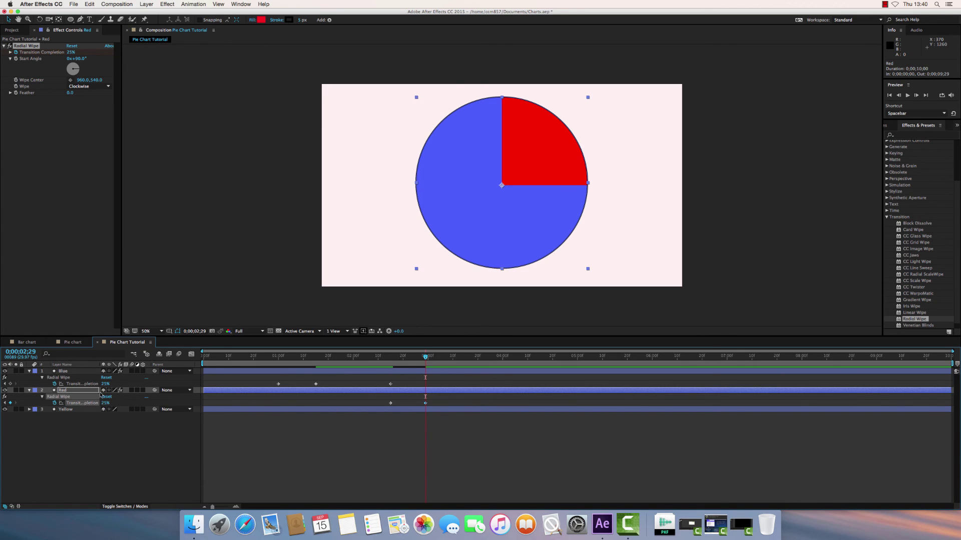
drag(105, 384, 117, 388)
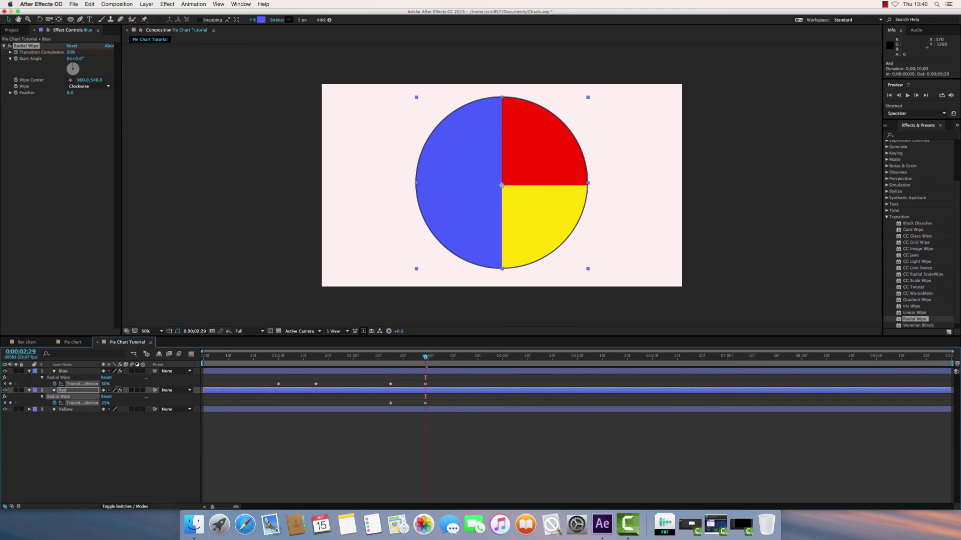
Step: Select the Blue layer's wipe keyframe at the current time
click(413, 371)
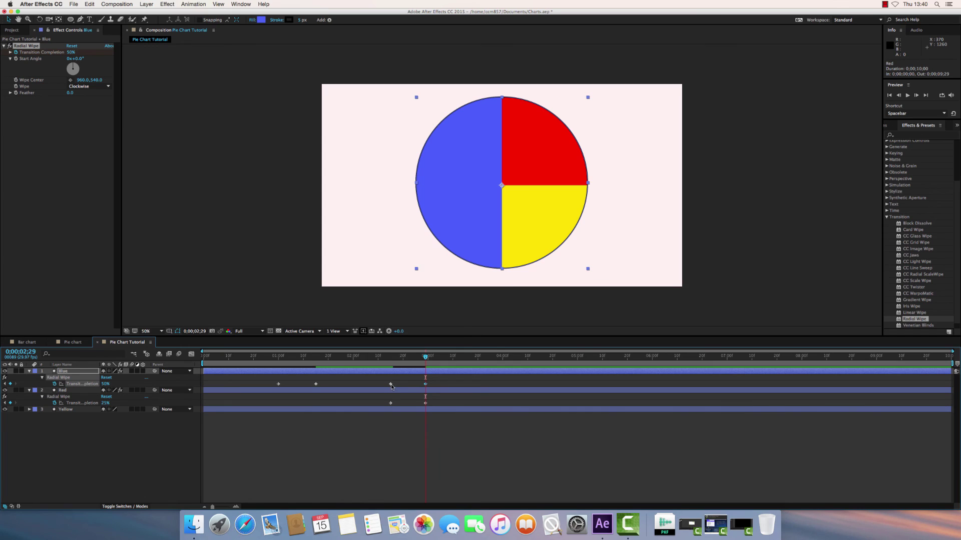
mouse_move(391, 384)
click(425, 384)
mouse_move(392, 404)
Step: Preview the pie animation, stopping at 3;02, then marquee-select all of Blue's wipe keyframes
drag(426, 357, 198, 358)
key(space)
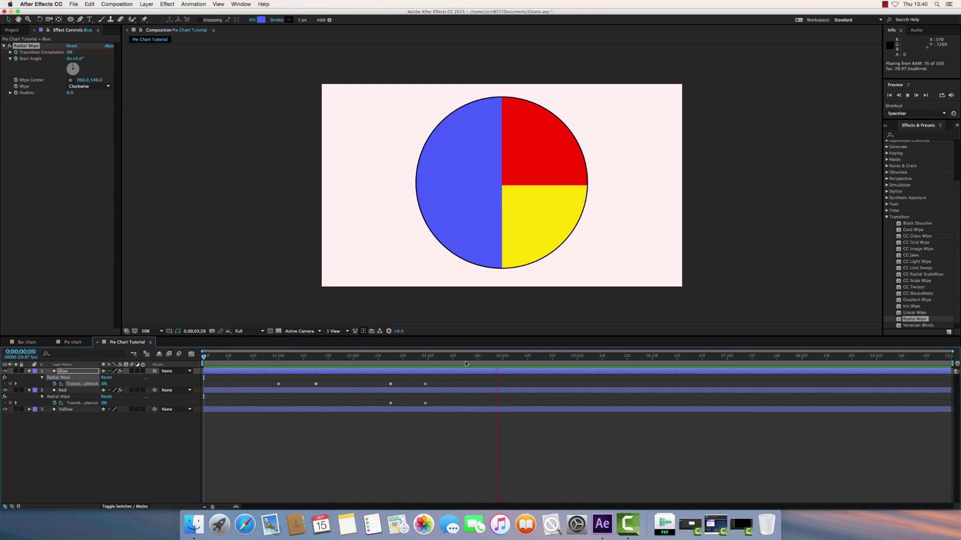
key(space)
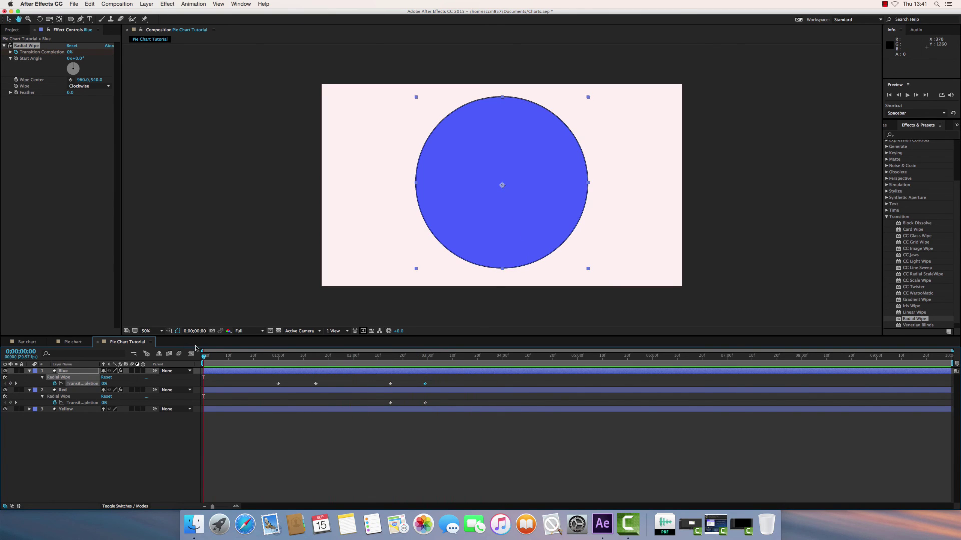
key(space)
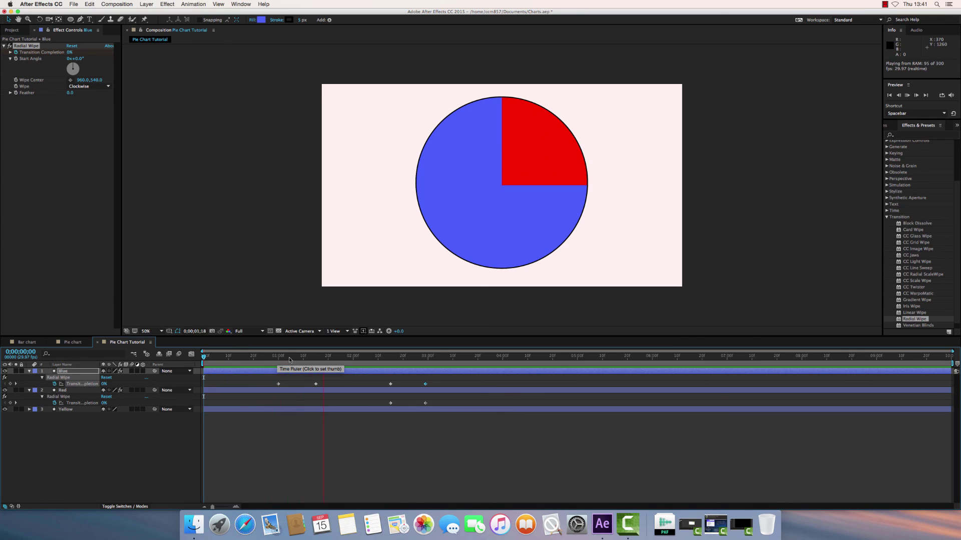
click(432, 362)
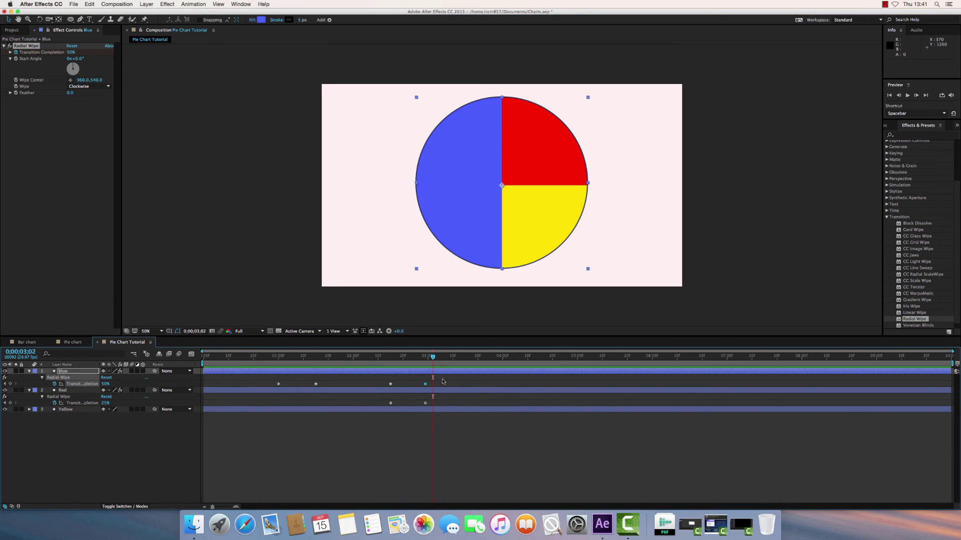
drag(443, 380, 268, 389)
Step: Apply Easy Ease to Blue's selected wipe keyframes via Keyframe Assistant
right_click(316, 386)
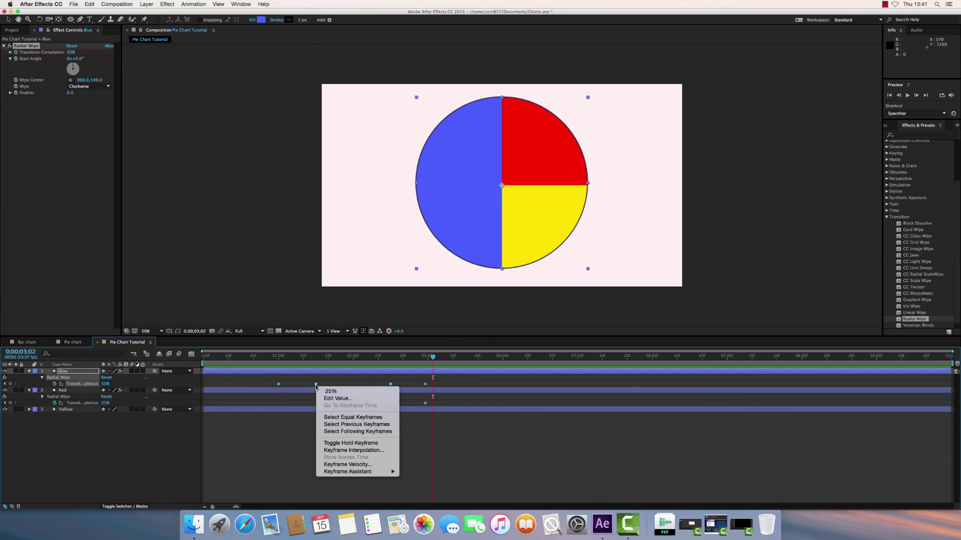
mouse_move(370, 475)
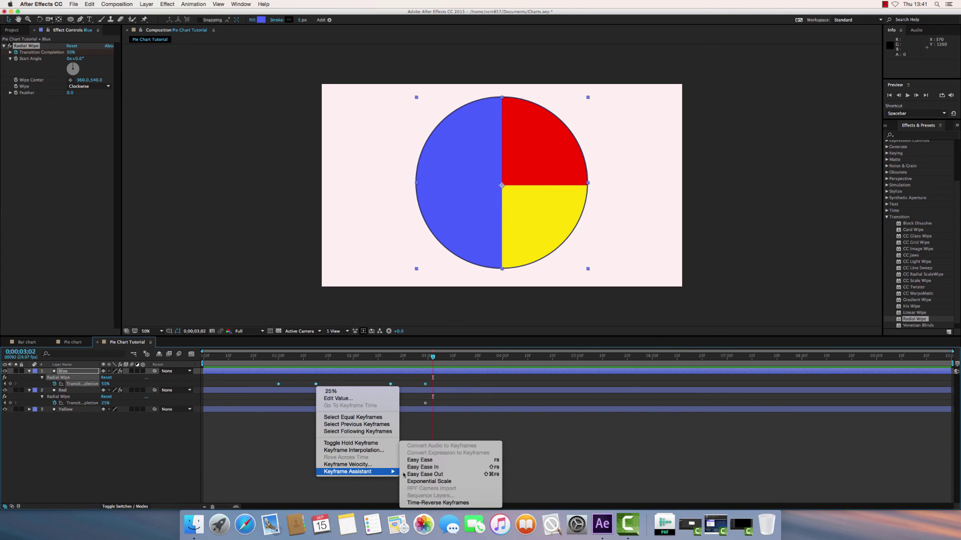
click(418, 461)
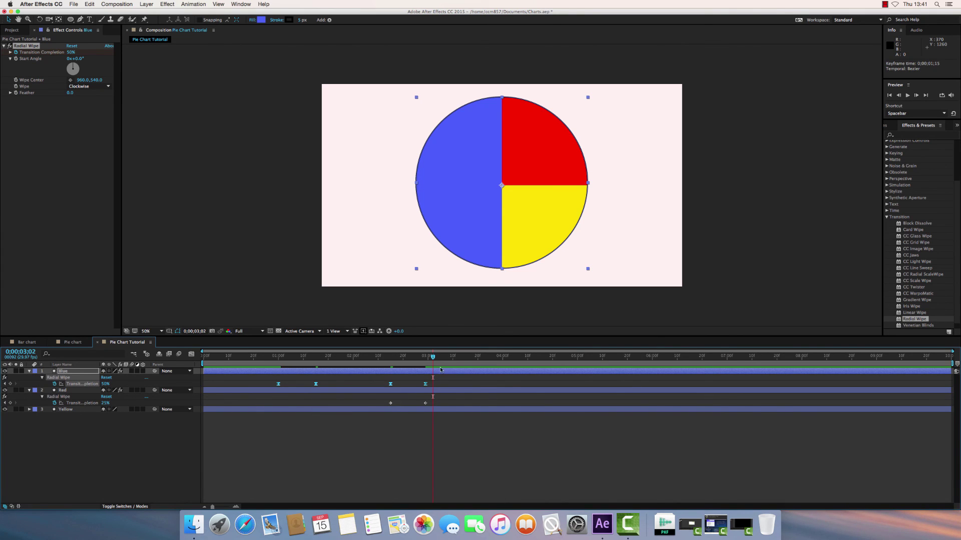
Step: Apply Easy Ease to Red's two wipe keyframes and return the playhead near the start
drag(438, 399, 385, 404)
right_click(390, 403)
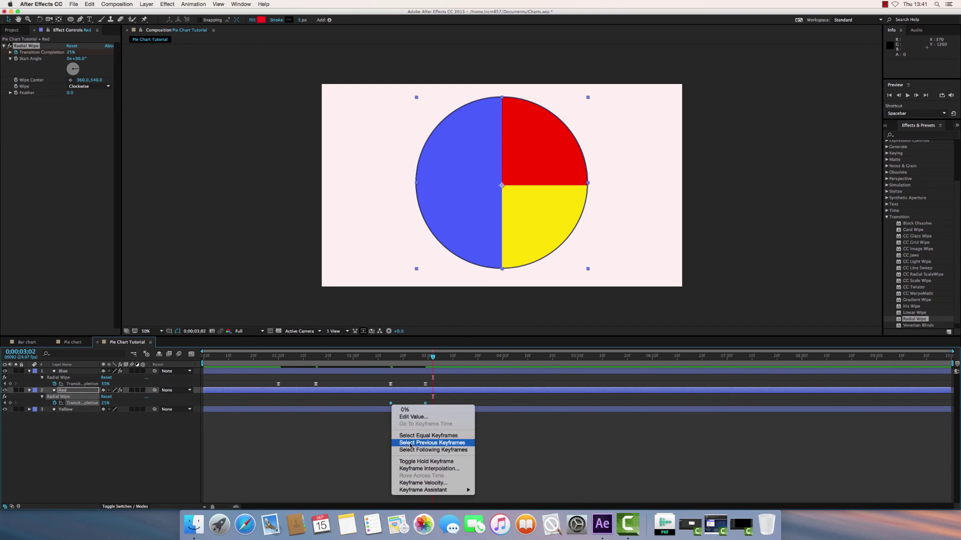
mouse_move(413, 490)
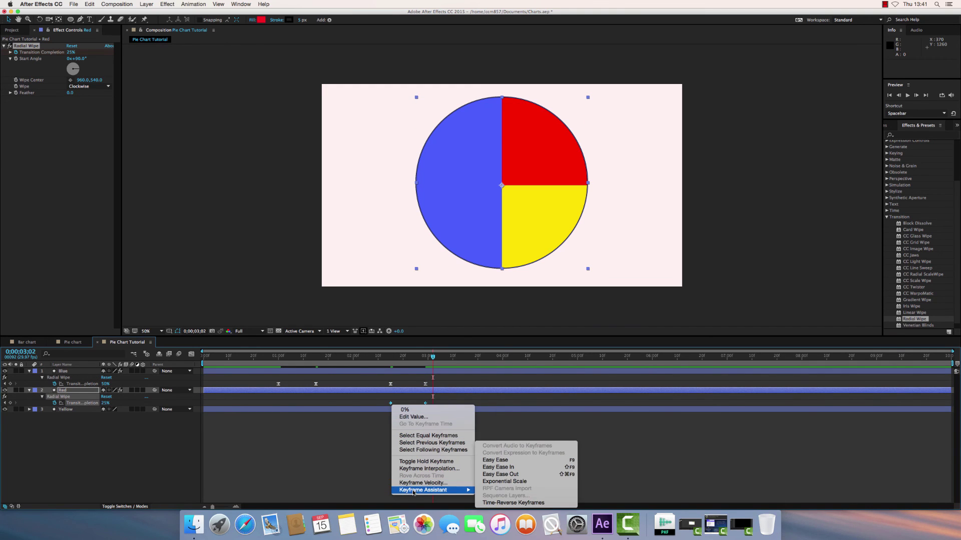
click(496, 461)
click(428, 356)
drag(407, 357, 248, 352)
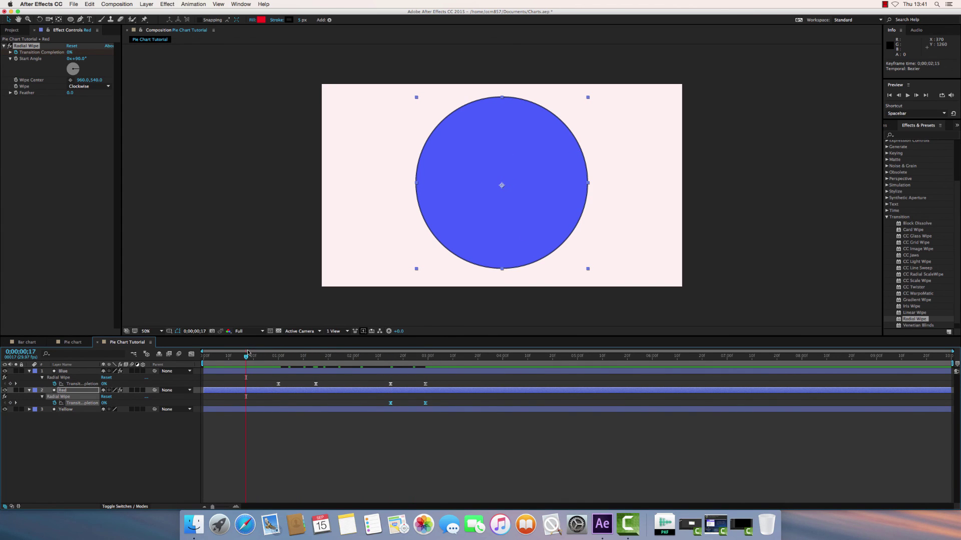
key(space)
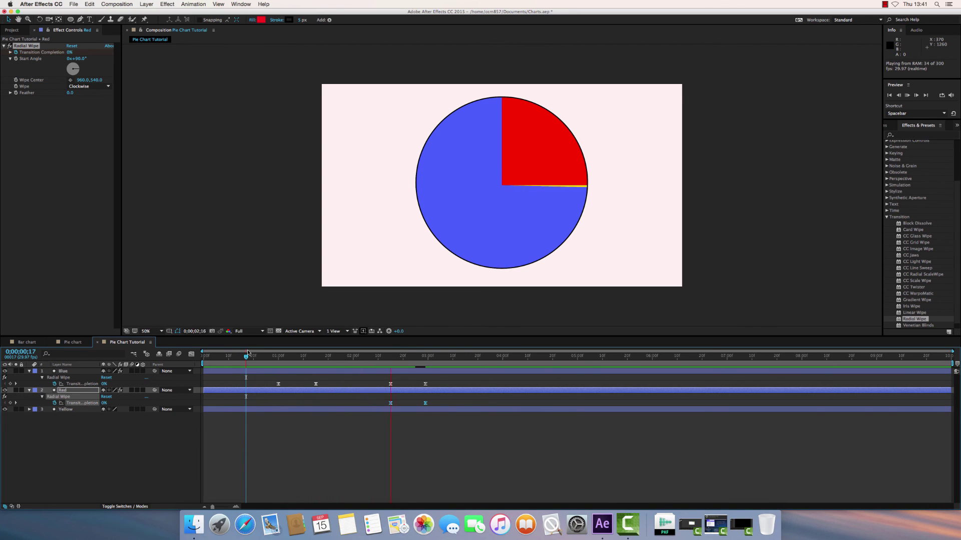
key(space)
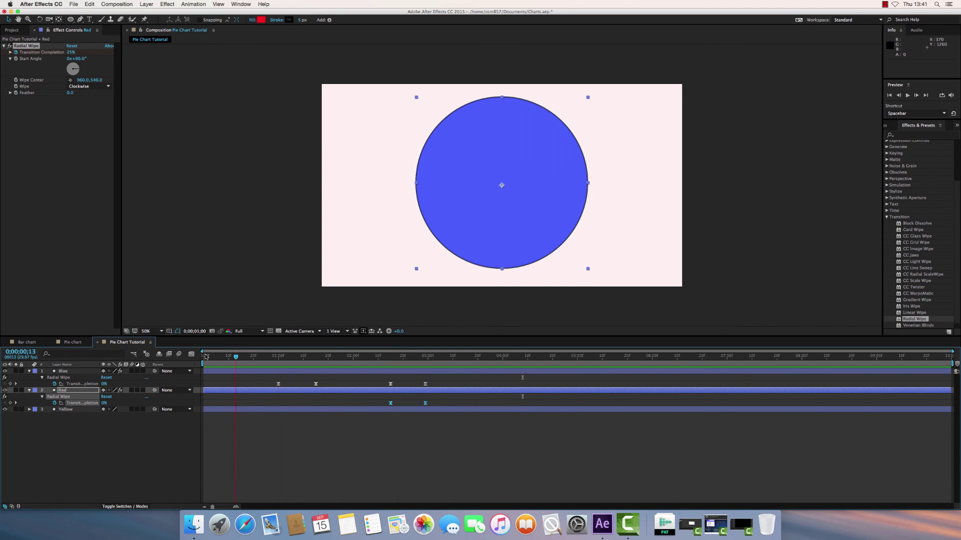
key(Home)
key(space)
key(space)
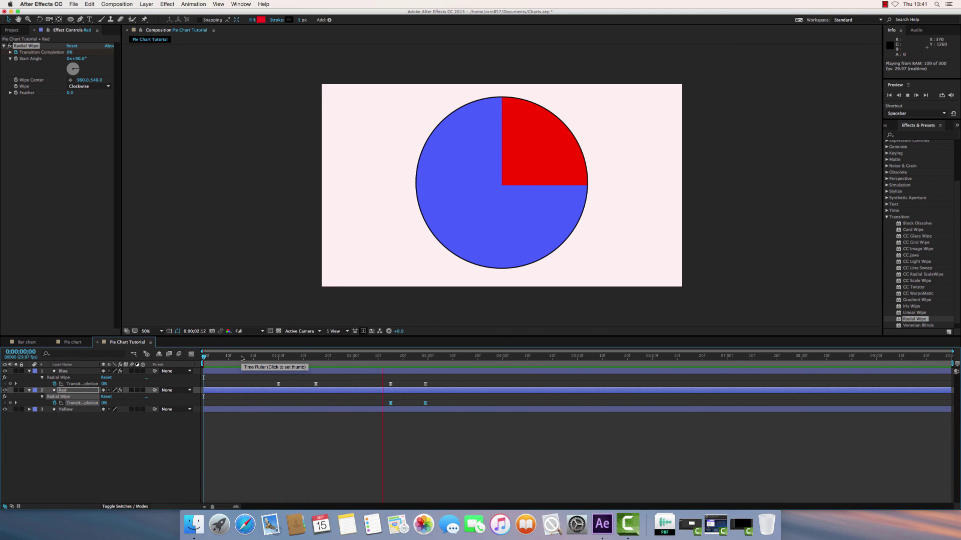
click(427, 357)
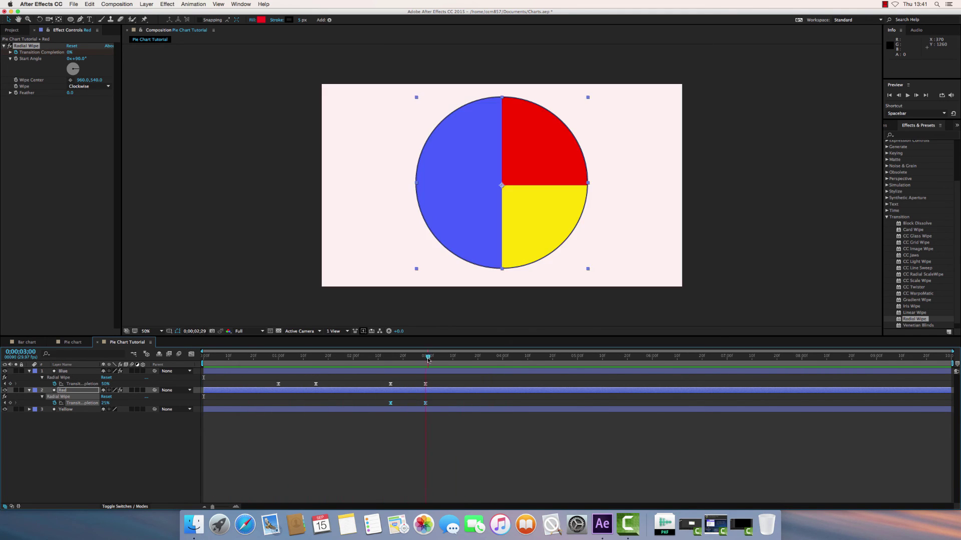